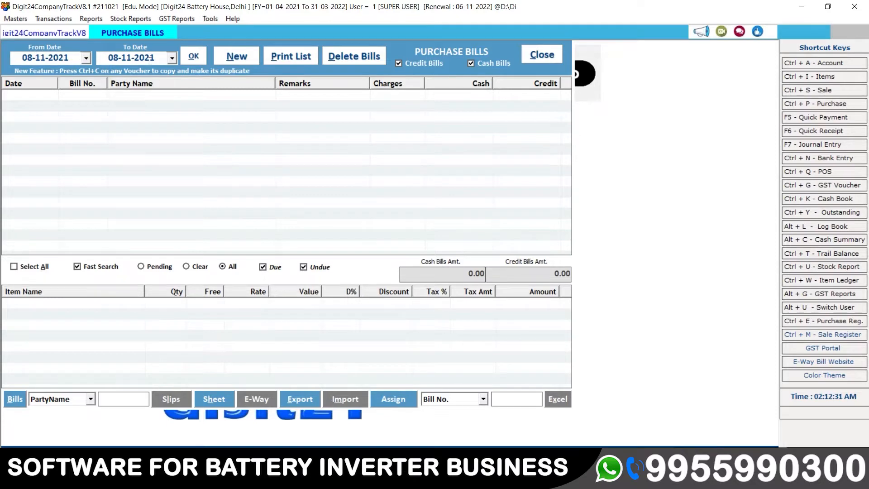
Set the purchase bill list's start date to 07-11-2021 and reload the bills.
click(87, 59)
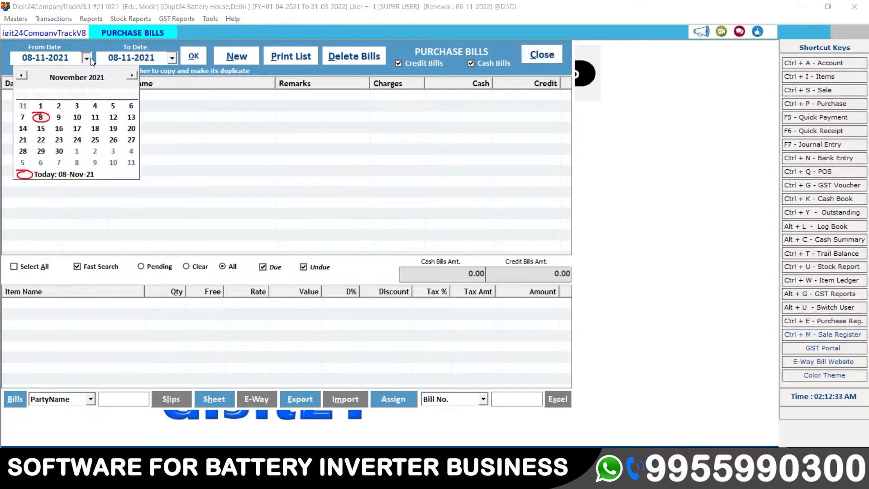
click(24, 114)
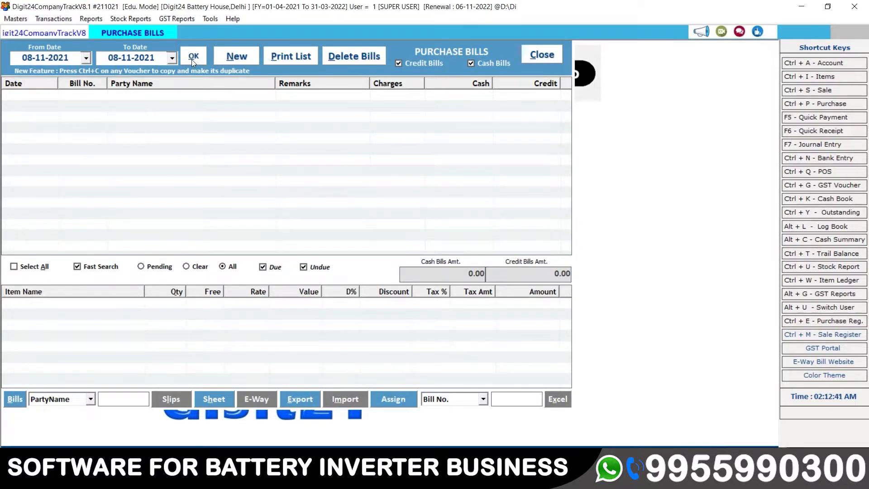
click(85, 59)
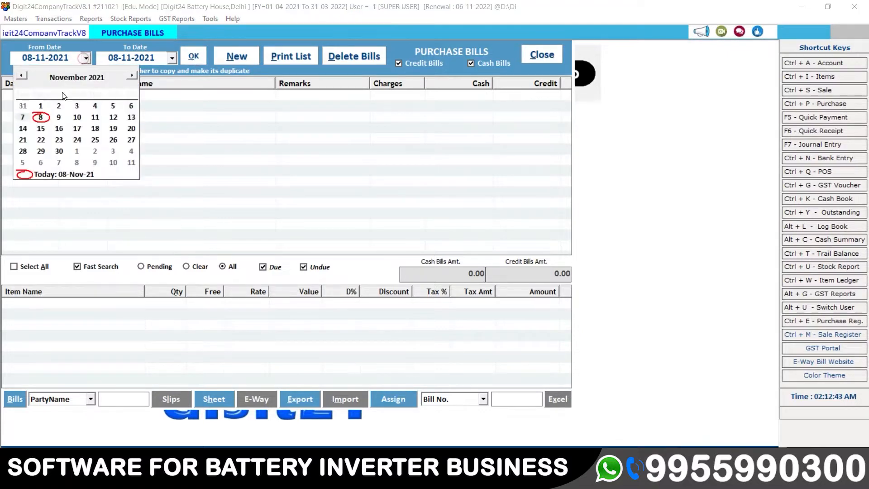
click(23, 117)
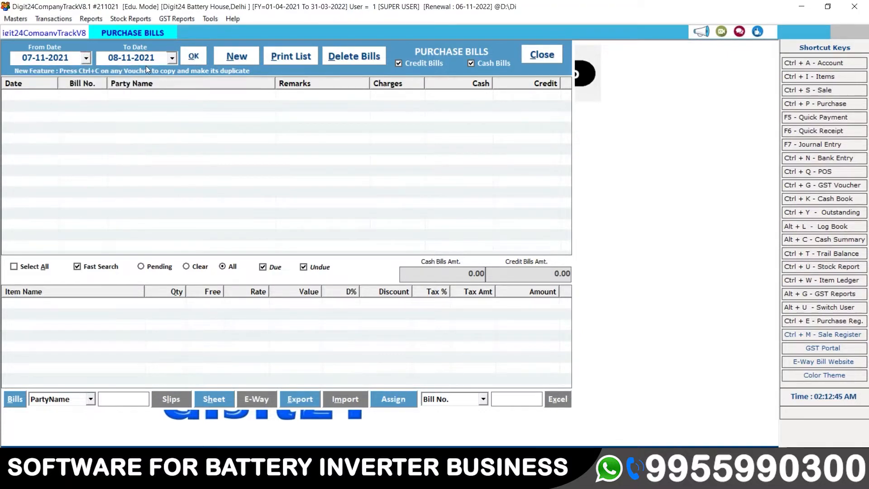
click(193, 57)
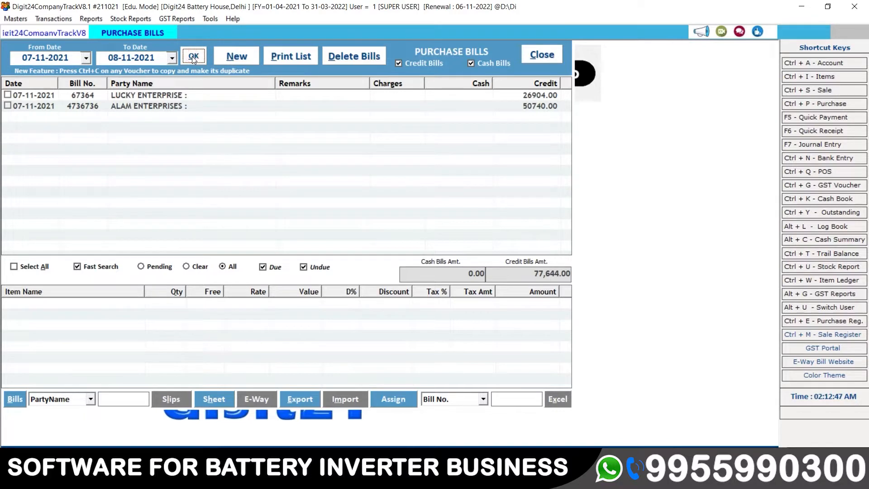
click(86, 57)
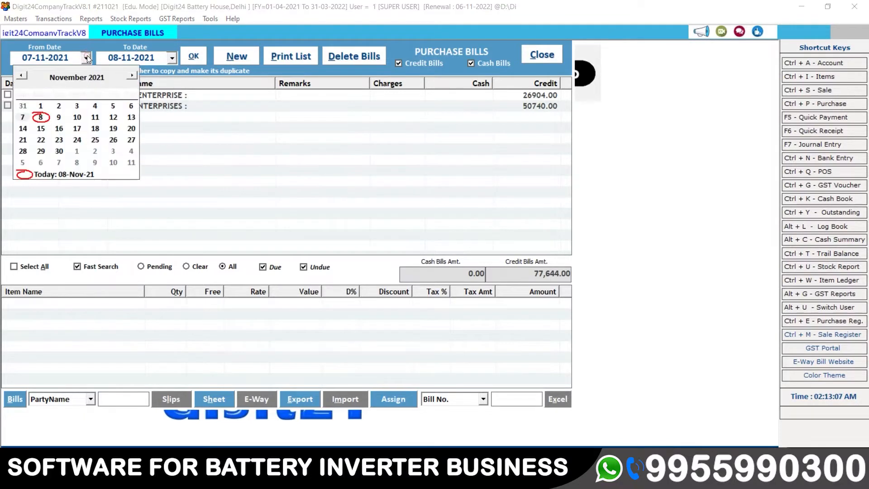
click(24, 117)
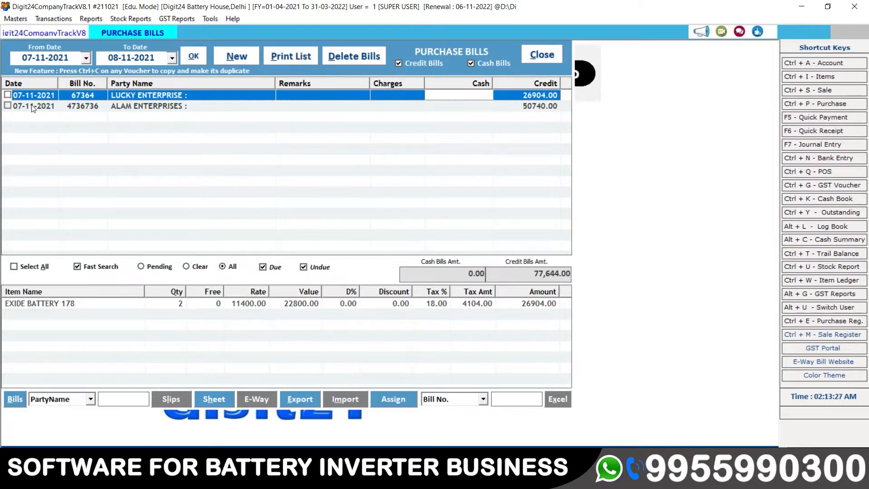
Tick the LUCKY ENTERPRISE and ALAM ENTERPRISES bills, preview their print list, then request deletion.
click(8, 95)
click(7, 105)
click(298, 61)
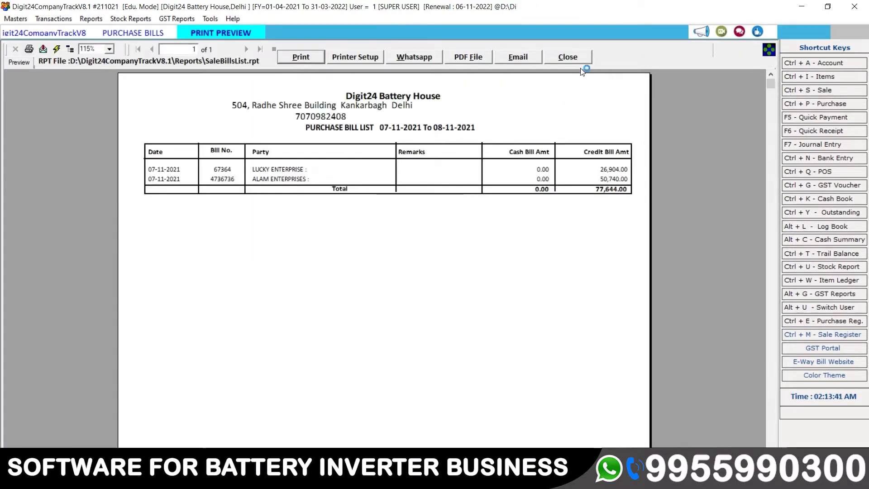
click(569, 57)
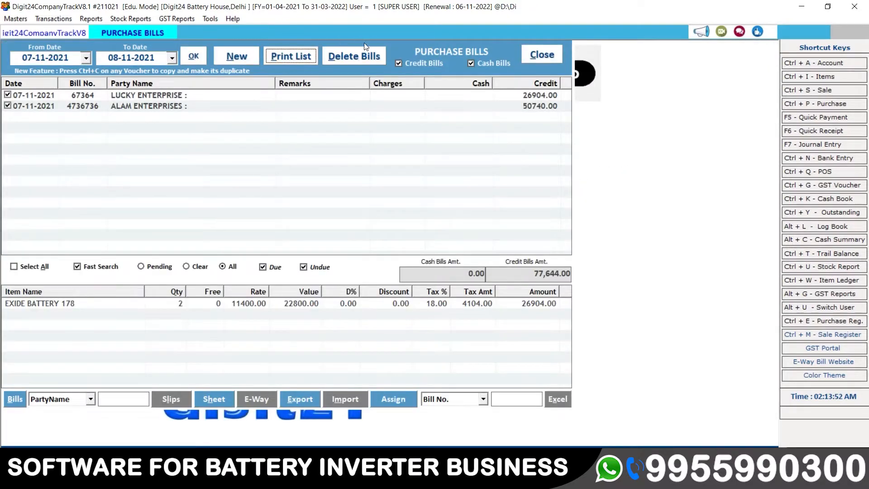
click(369, 58)
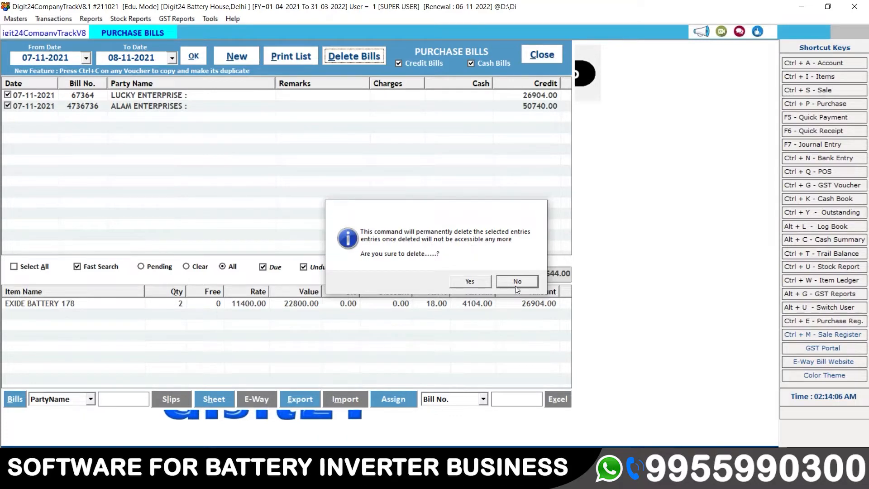
Cancel the bill deletion, then view the items on the ALAM ENTERPRISES bill.
click(515, 285)
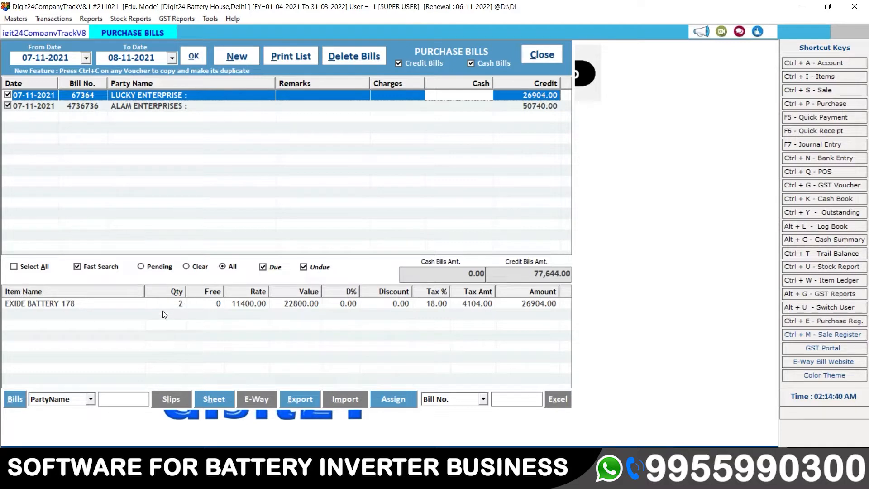
click(71, 307)
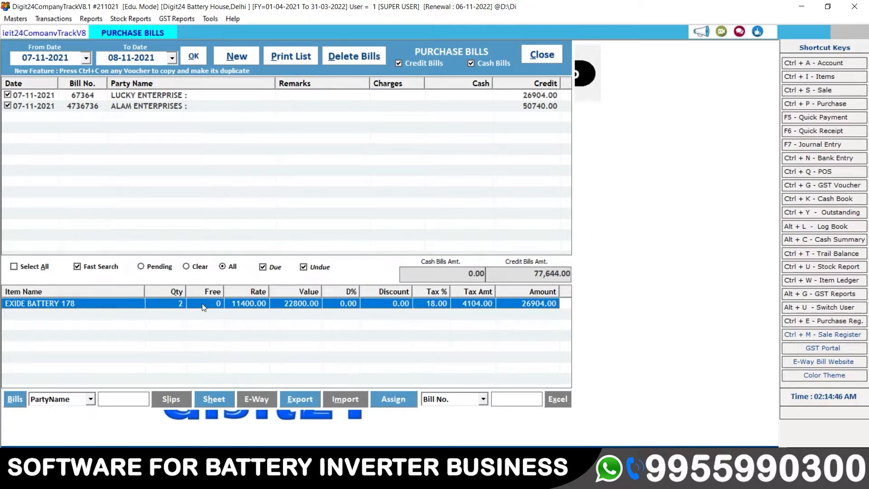
click(140, 107)
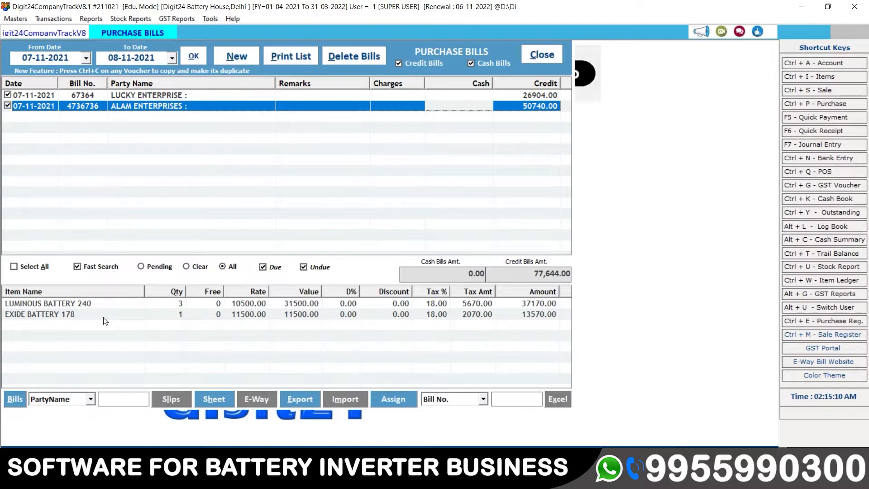
Close the purchase bills list and start a new purchase voucher from Transactions.
click(557, 56)
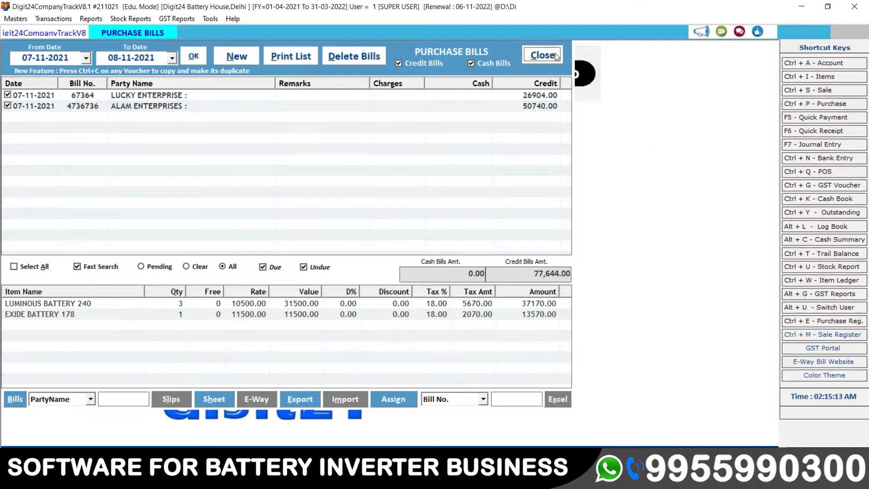
click(44, 18)
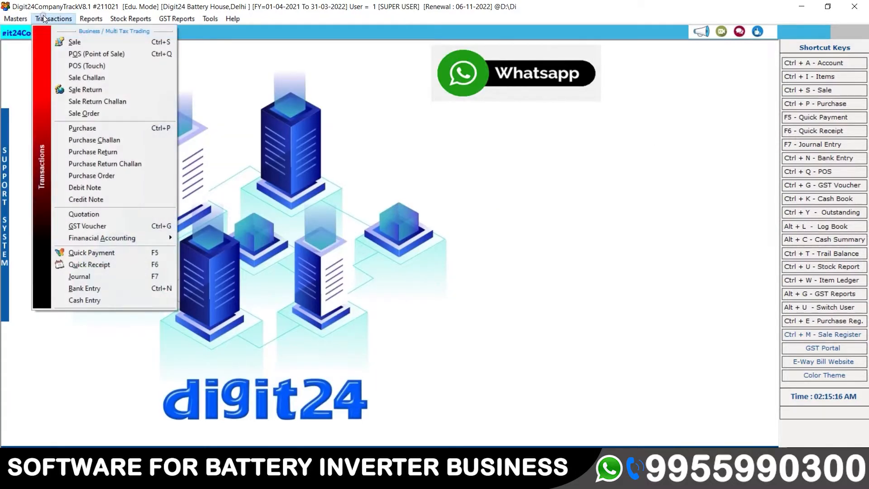
click(96, 129)
click(238, 57)
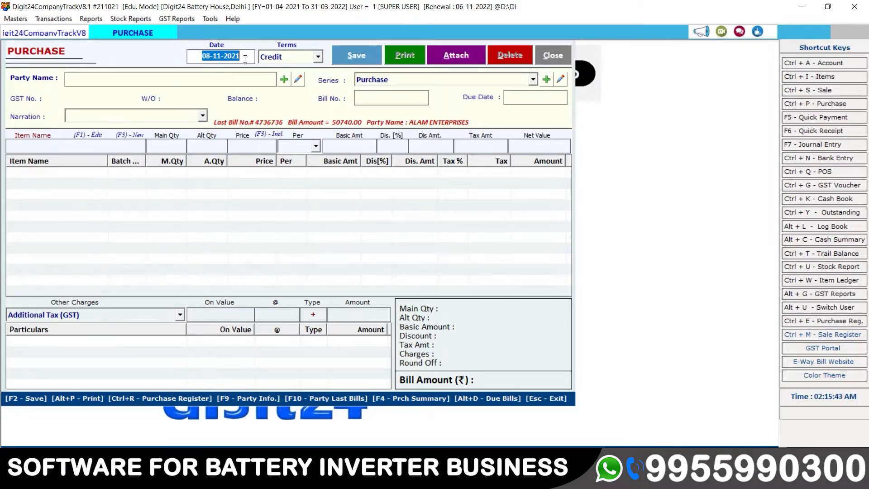
Keep the bill date 08-11-2021 and Credit payment terms, moving on to the party.
click(244, 58)
drag(244, 57, 195, 56)
key(Return)
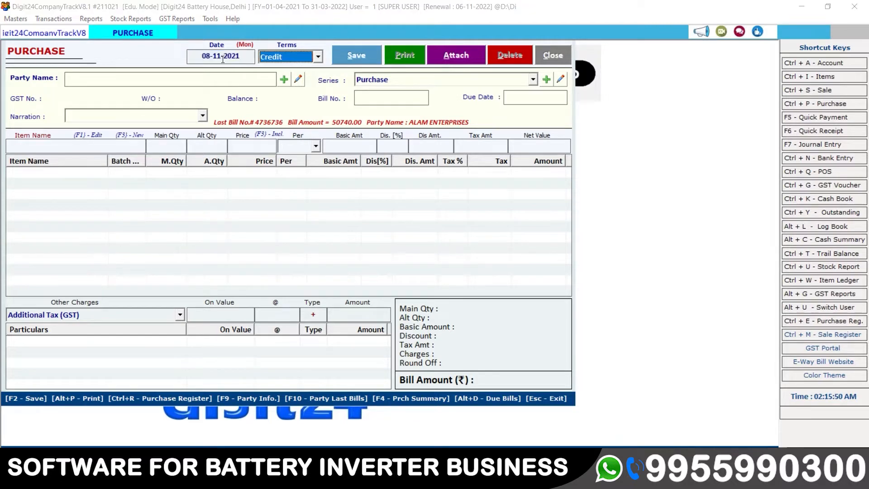
click(318, 56)
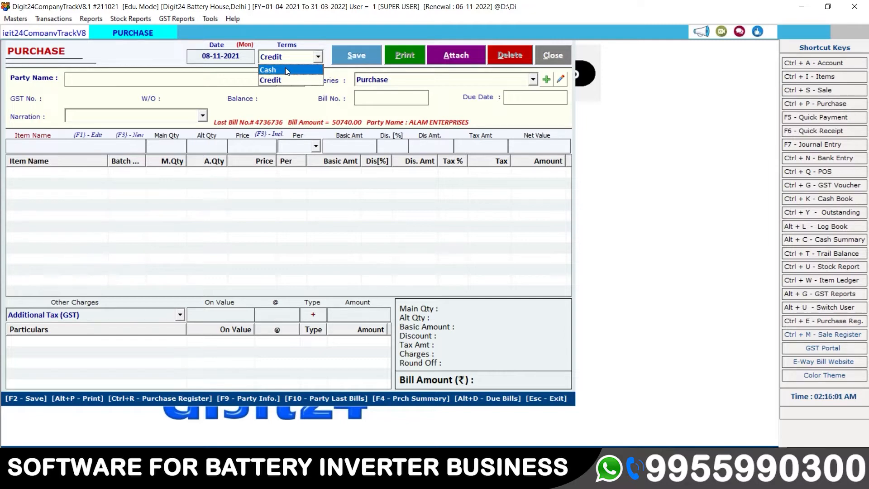
key(Down)
key(Return)
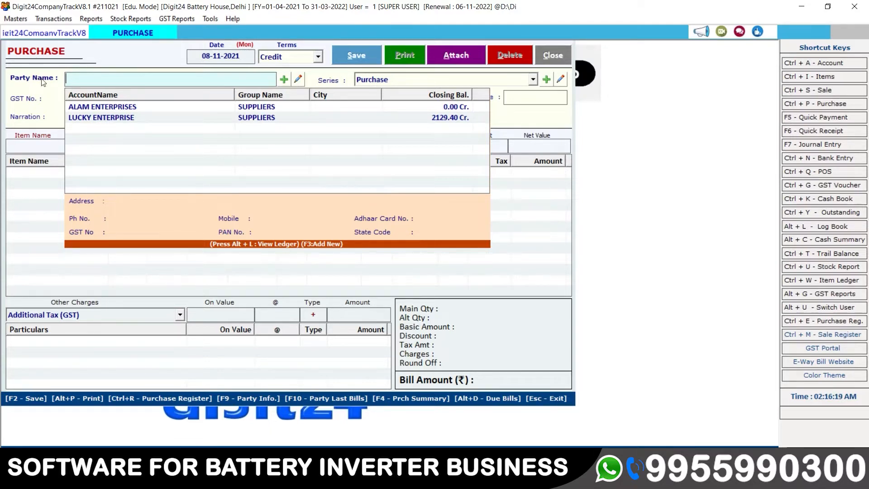
click(99, 105)
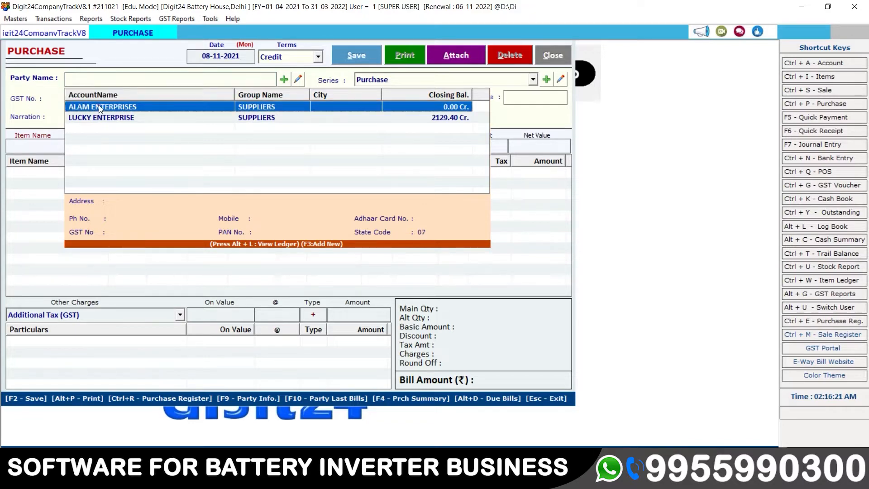
key(Down)
key(Up)
key(Down)
key(Up)
key(Down)
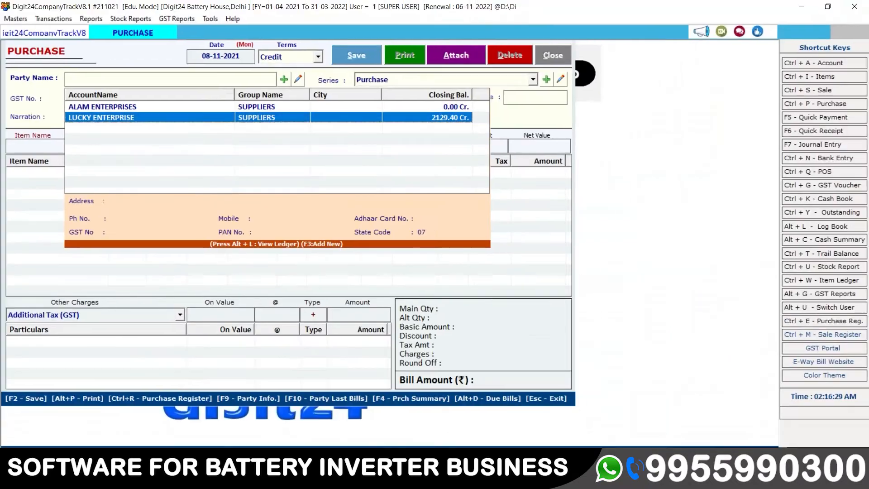
click(173, 105)
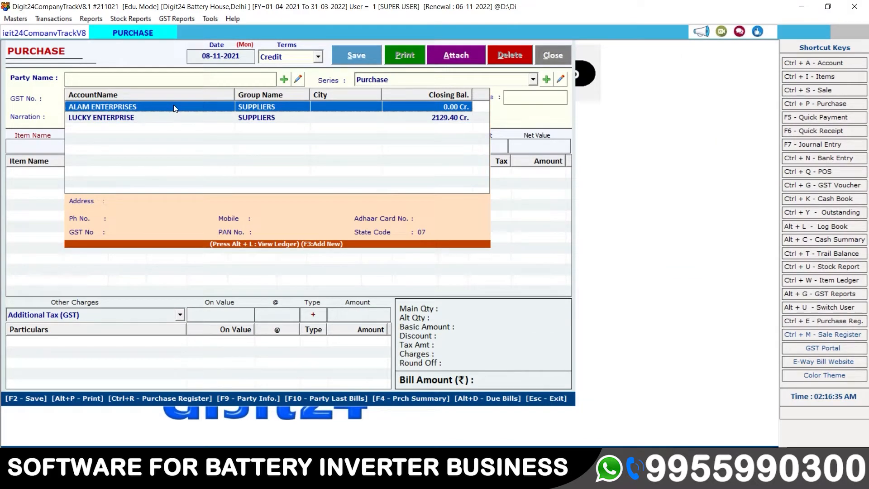
click(285, 80)
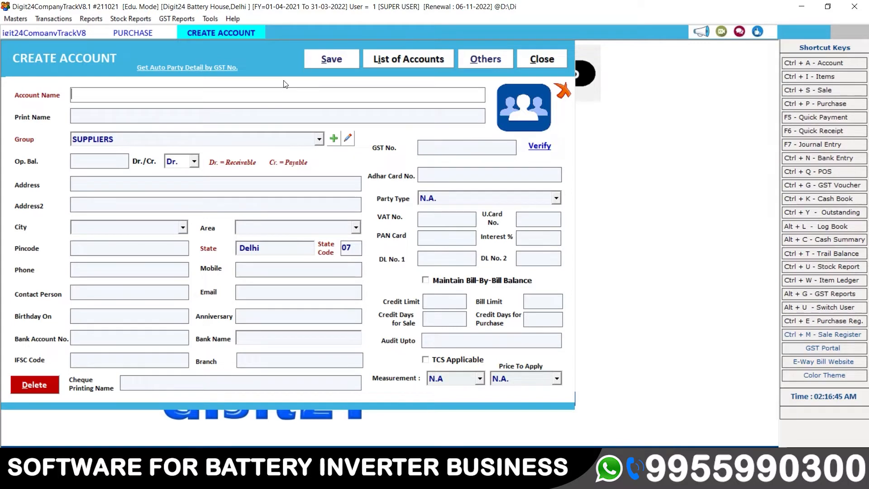
Enter TANWEER ENTERPRISES as the account name and carry it into the print name.
text(TANWEE)
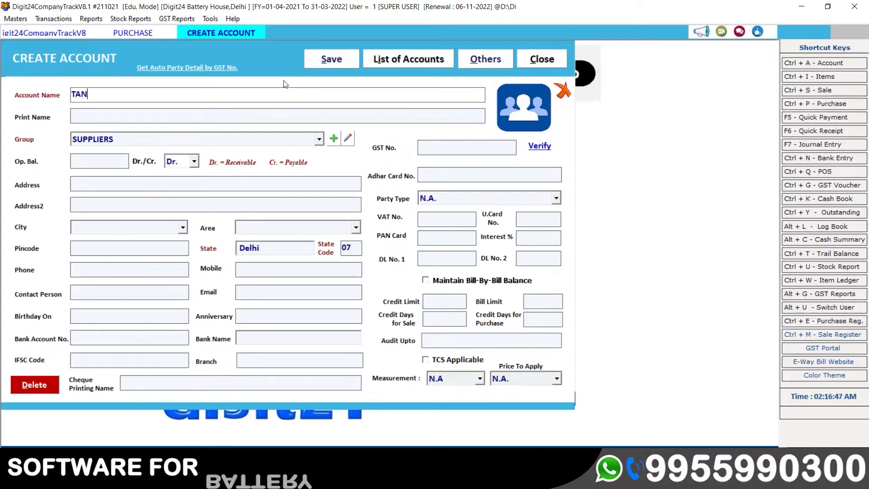
text(R)
text(ENTERPRISES)
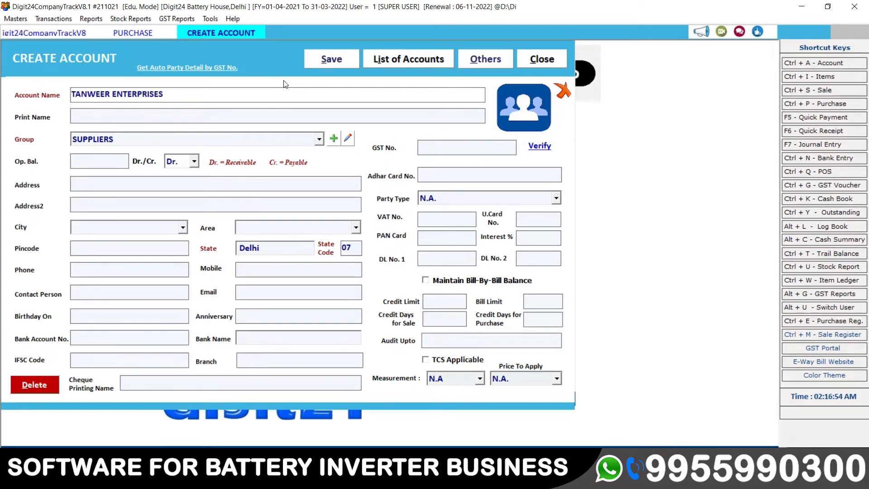
key(Return)
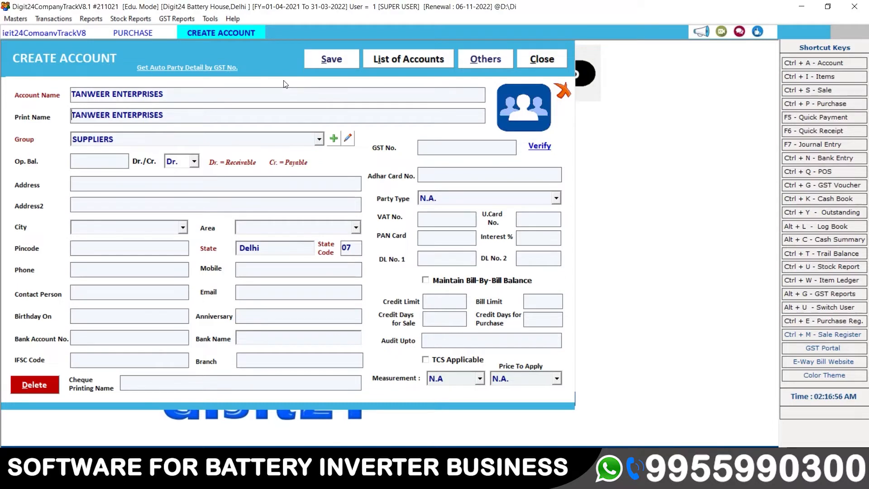
Keep the SUPPLIERS group, leave the opening balance empty, and set the balance type to Cr.
key(Return)
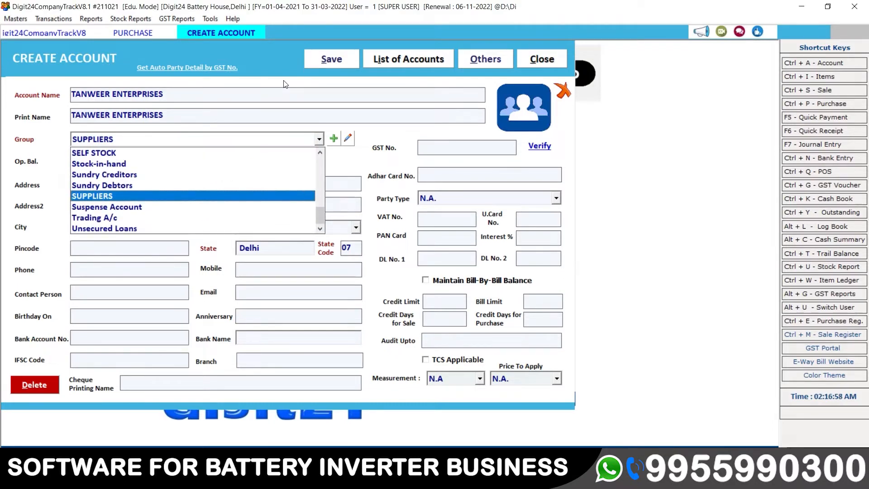
click(105, 198)
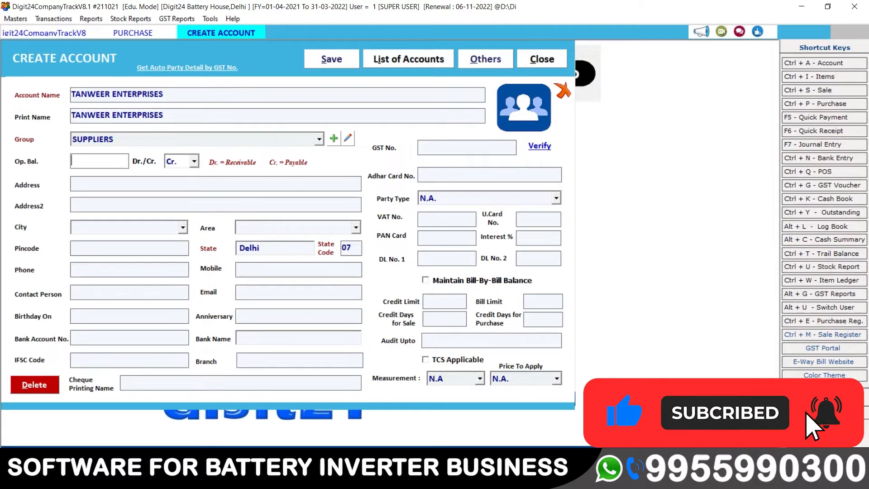
key(Return)
click(195, 161)
click(186, 187)
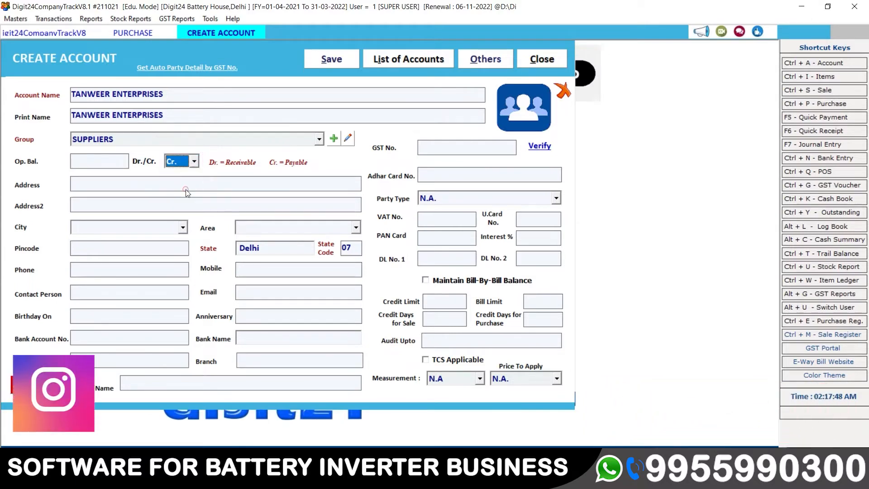
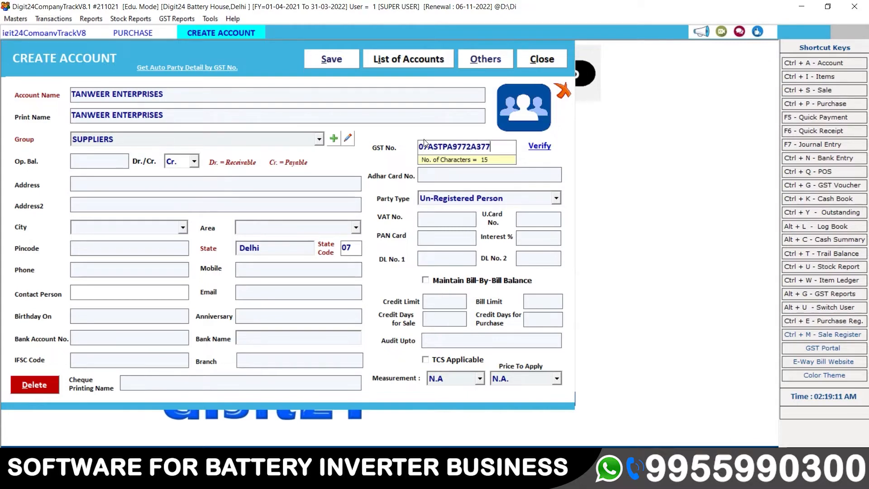
Accept the GST number so state Delhi (07), GST Dealer and PAN fill in automatically.
key(Return)
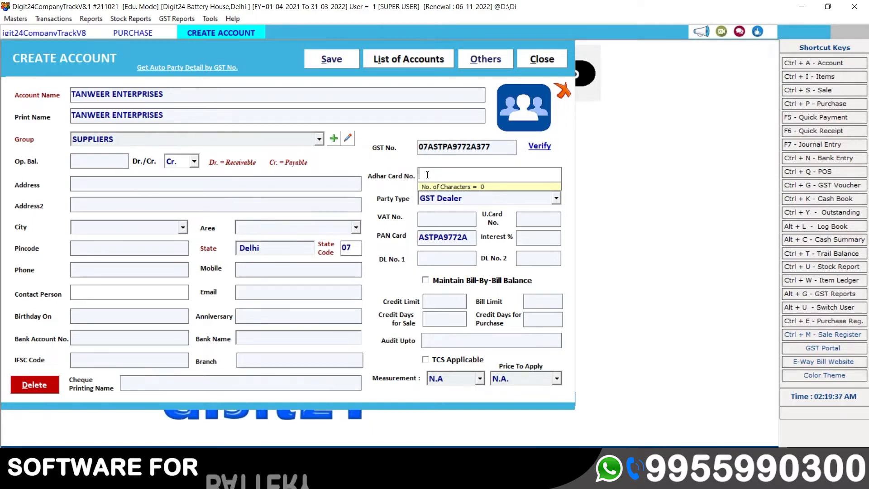
key(Return)
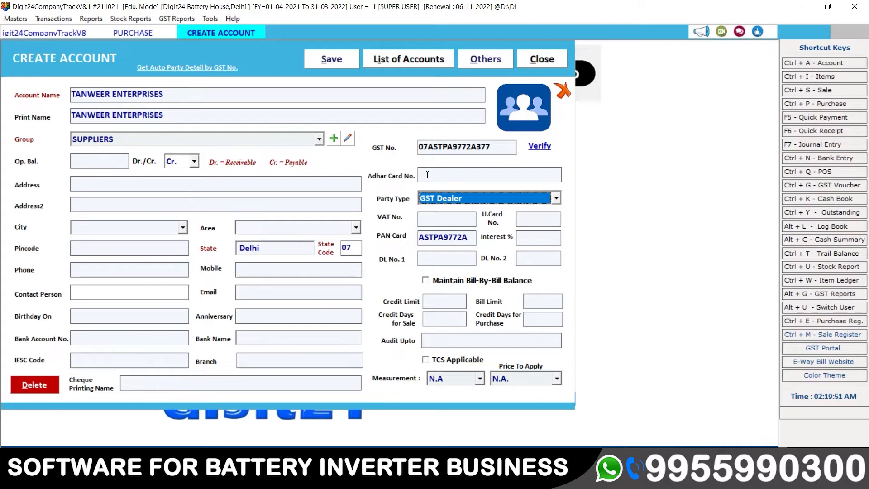
click(504, 144)
key(Tab)
key(Tab)
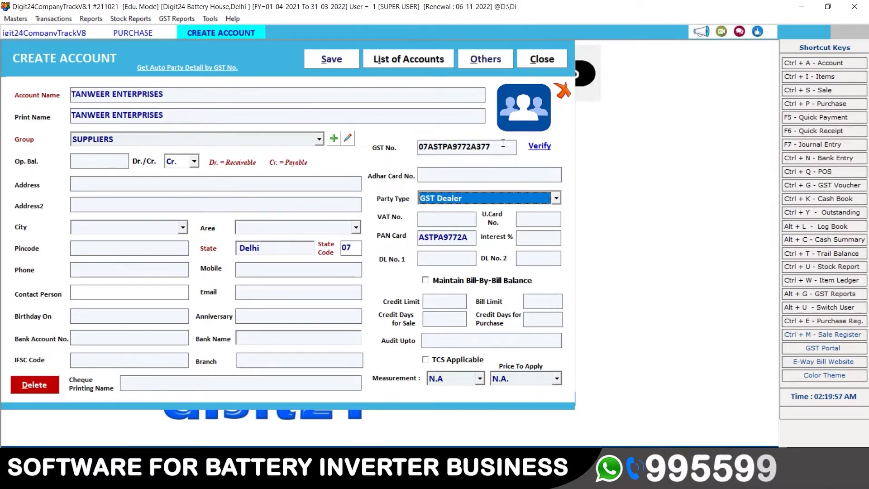
key(Tab)
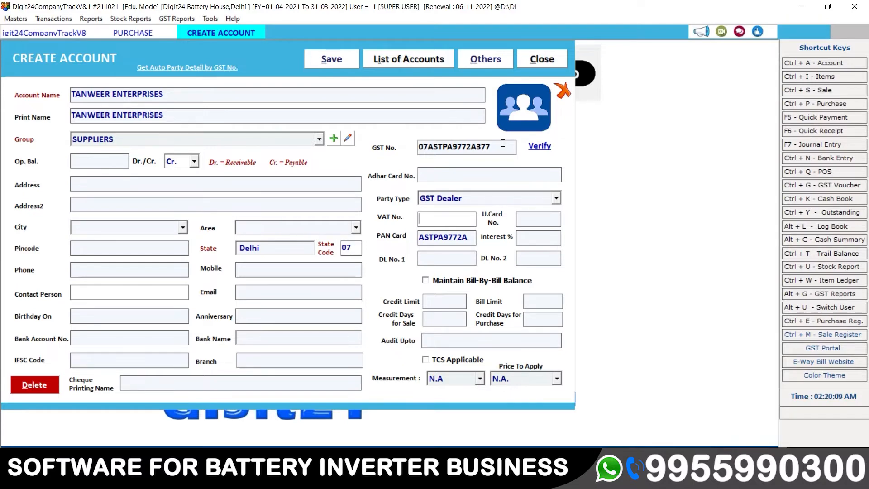
Leave the VAT, PAN, interest and licence fields as they are, reaching the bill-by-bill option.
key(Return)
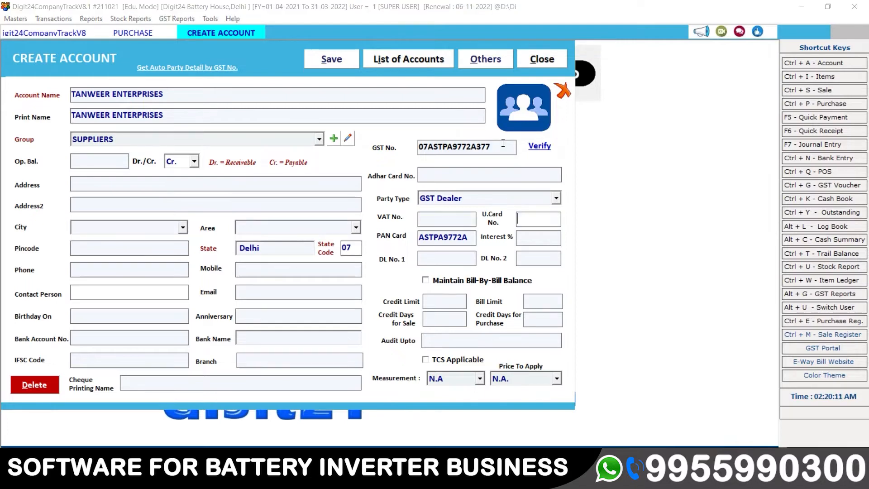
key(Return)
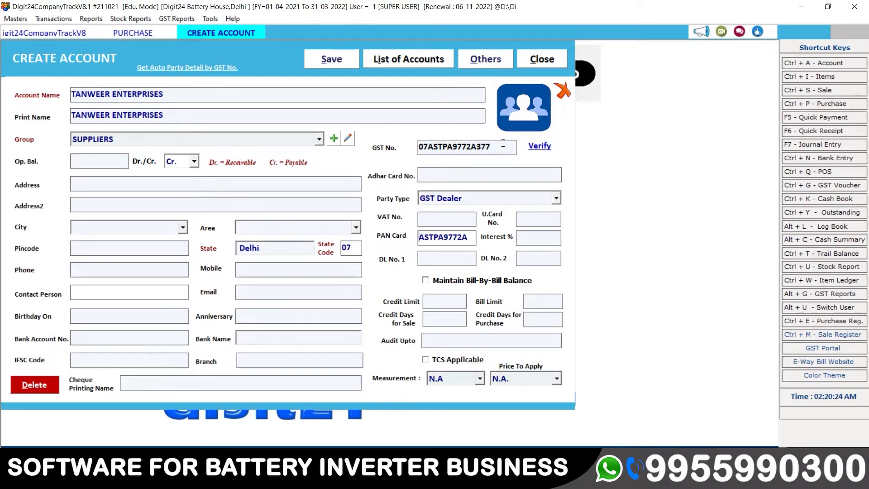
key(Return)
key(Return)
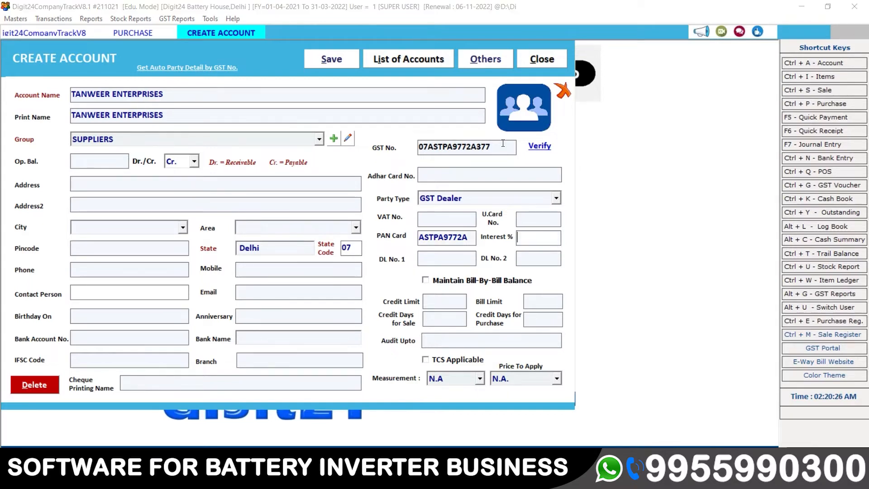
key(Return)
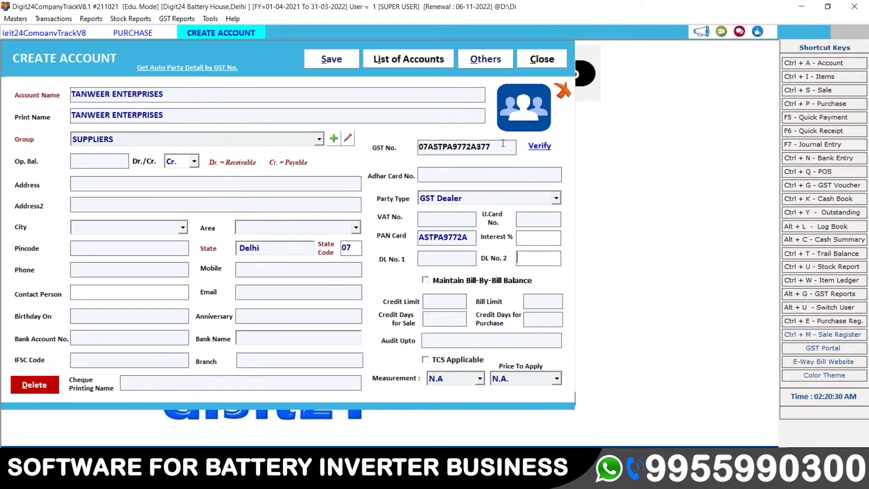
key(Return)
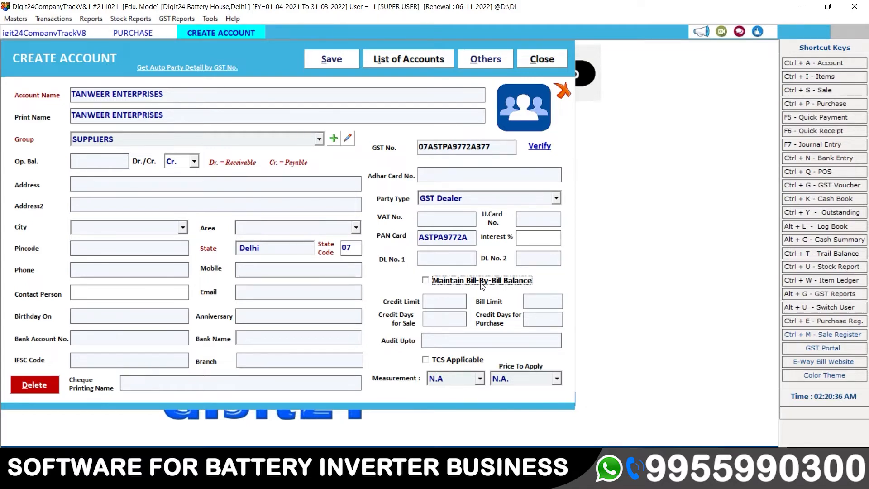
key(Return)
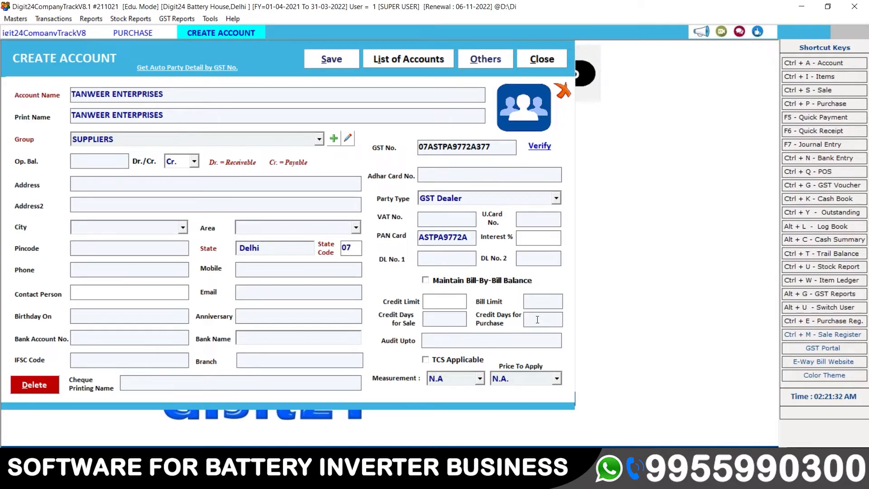
key(Tab)
key(Tab)
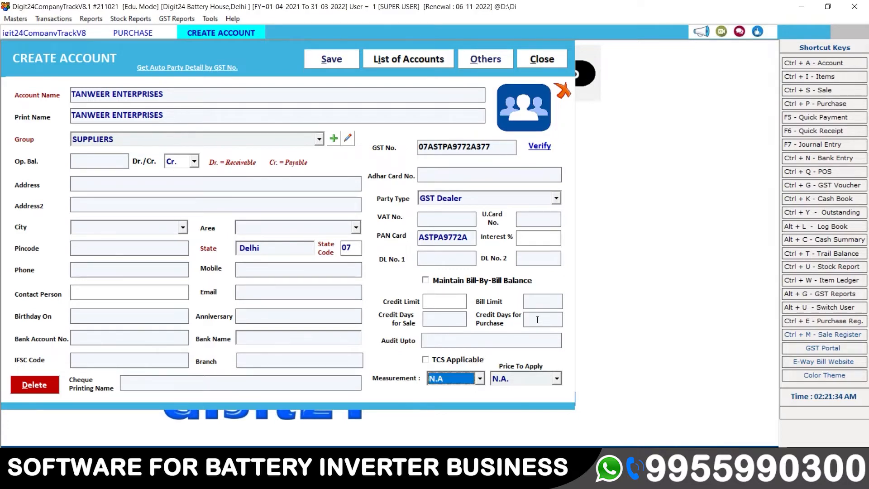
key(Tab)
key(Tab)
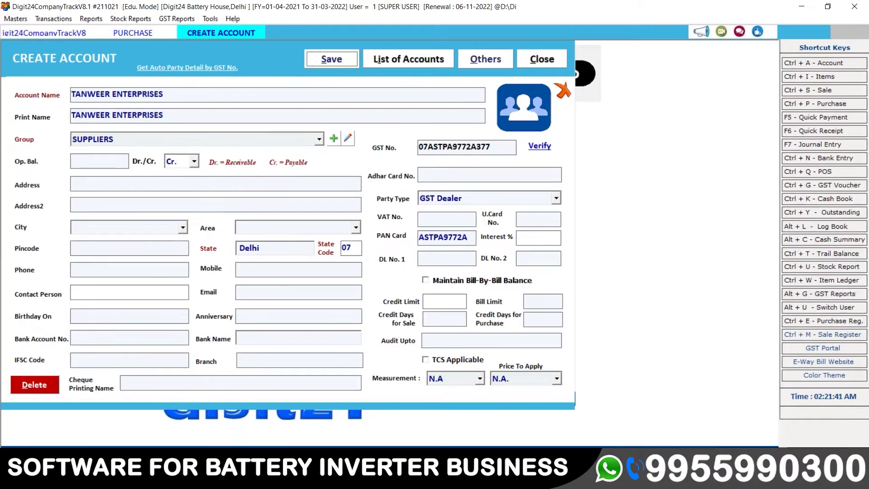
Save the account, choose TANWEER ENTERPRISES as party, keep Purchase series, and enter the supplier's bill number.
click(336, 58)
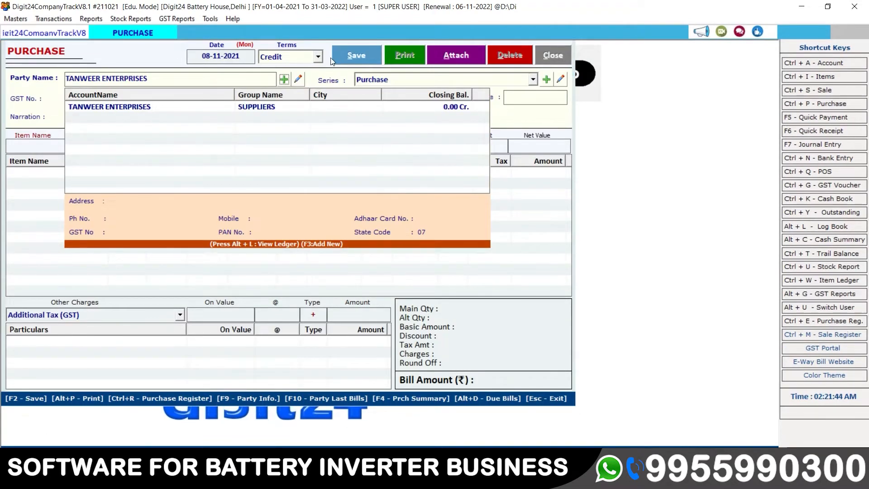
click(149, 106)
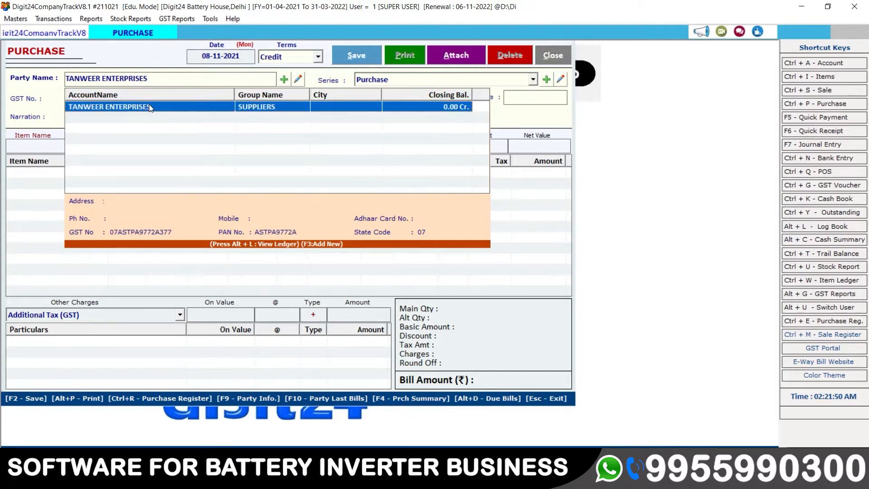
key(Return)
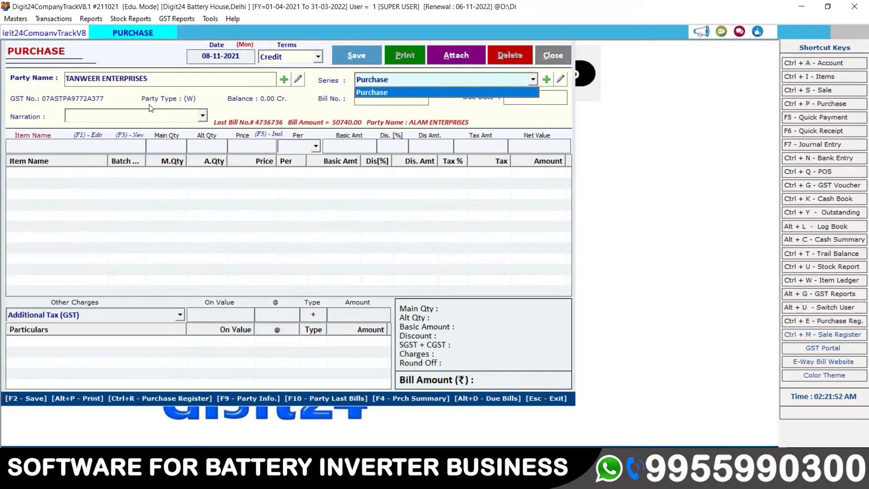
key(Return)
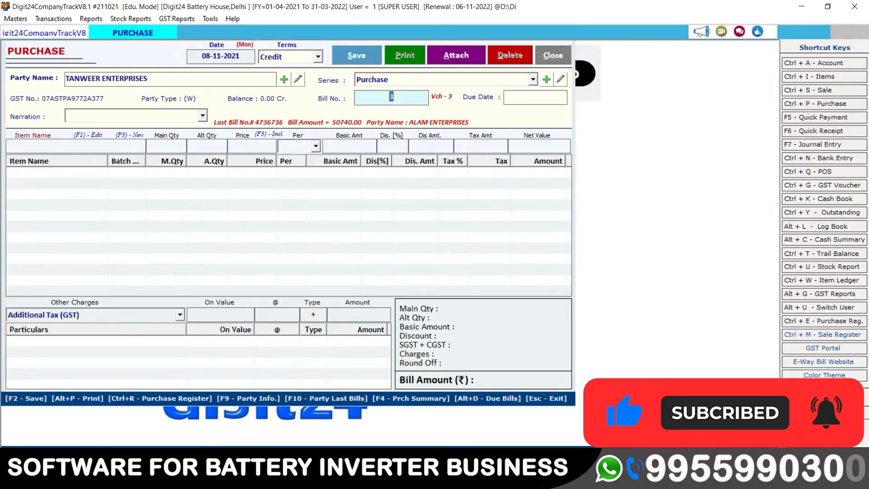
text(66562)
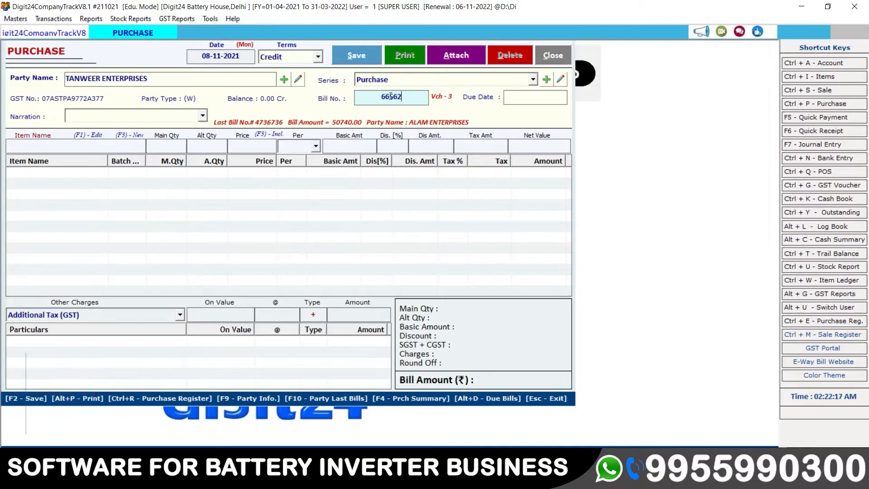
Skip the bill date and due date details, then choose LUMINOUS REDCHARGE 25000 as the first item.
key(Return)
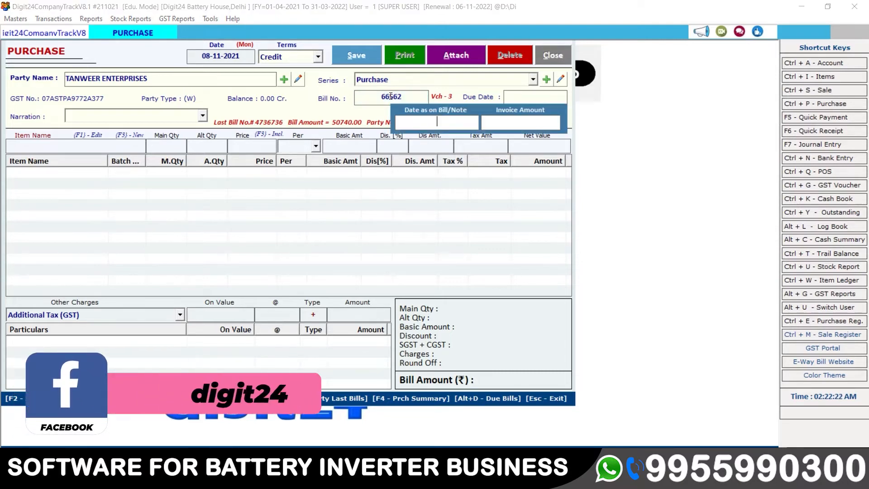
key(Return)
key(Return)
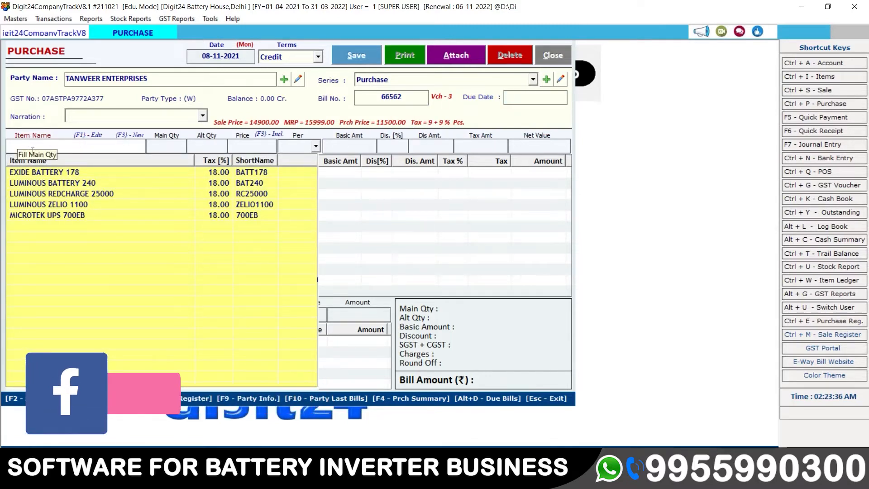
click(42, 174)
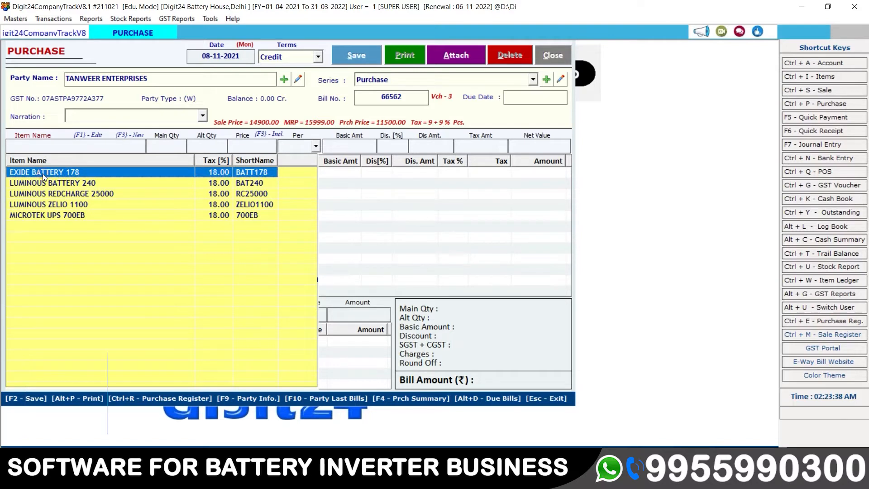
key(Down)
key(Down)
key(Down)
key(Down)
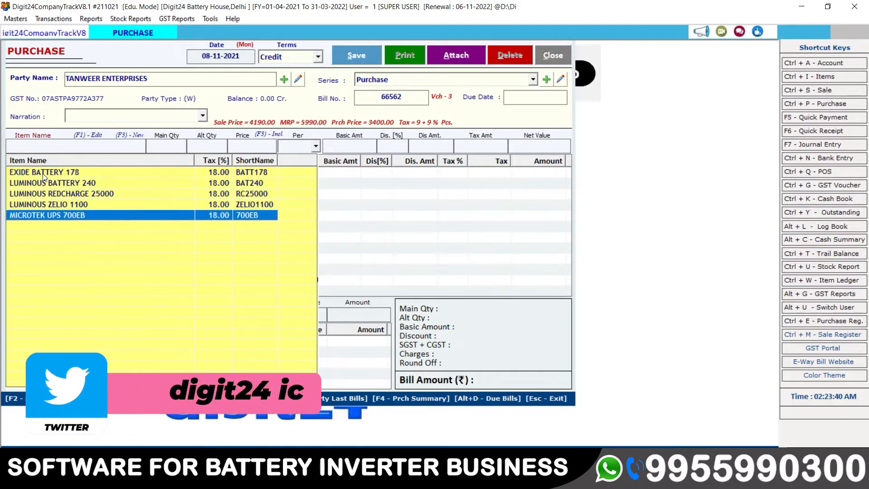
key(Up)
key(Up)
key(Up)
key(Up)
key(Up)
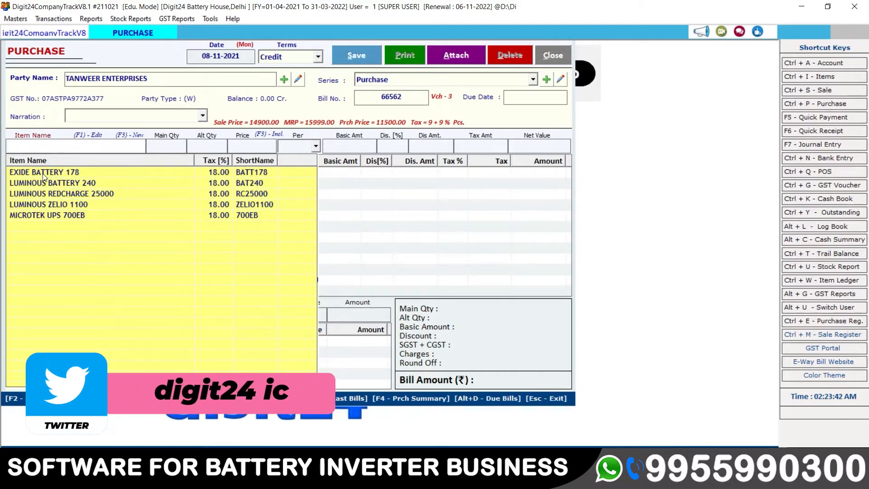
click(64, 174)
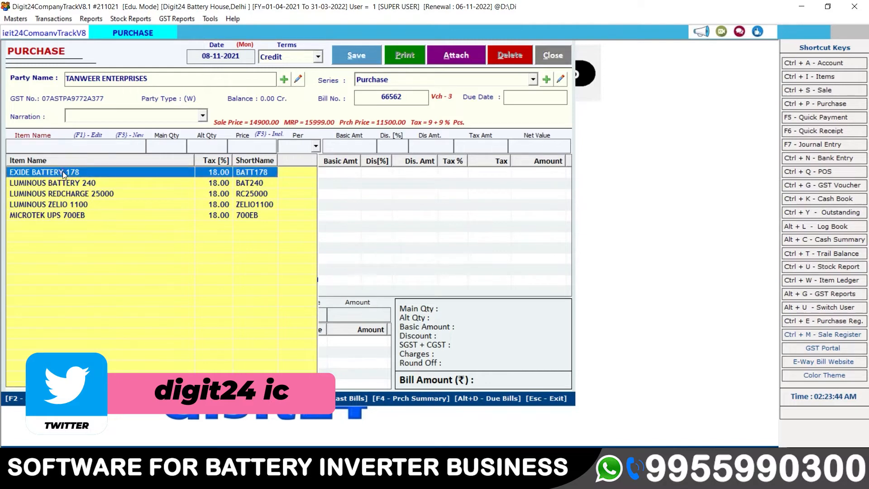
key(Down)
key(Down)
key(Down)
key(Up)
key(Up)
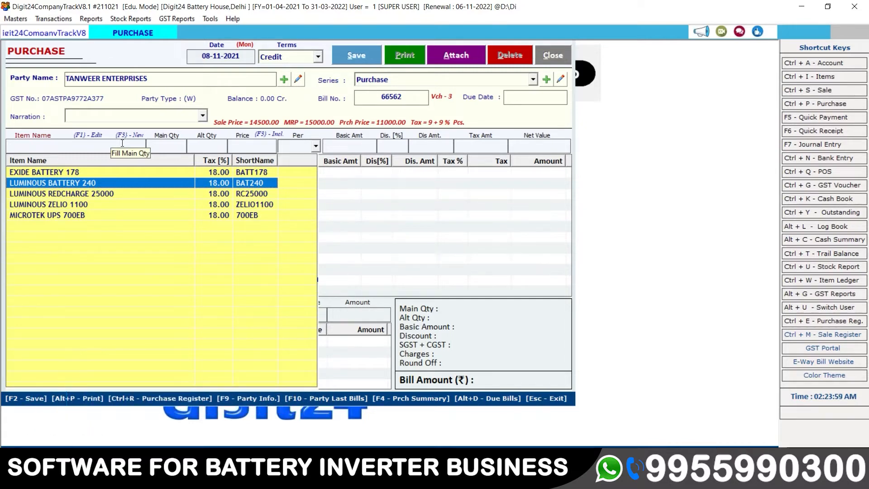
key(Down)
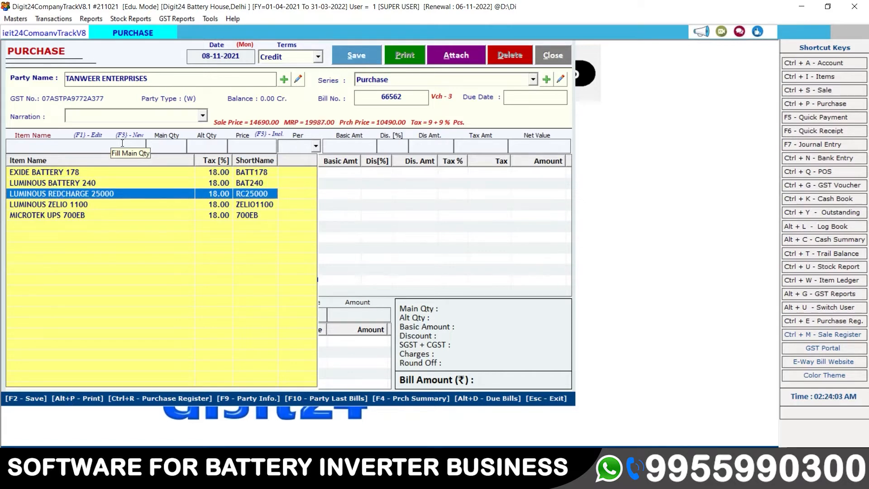
key(Return)
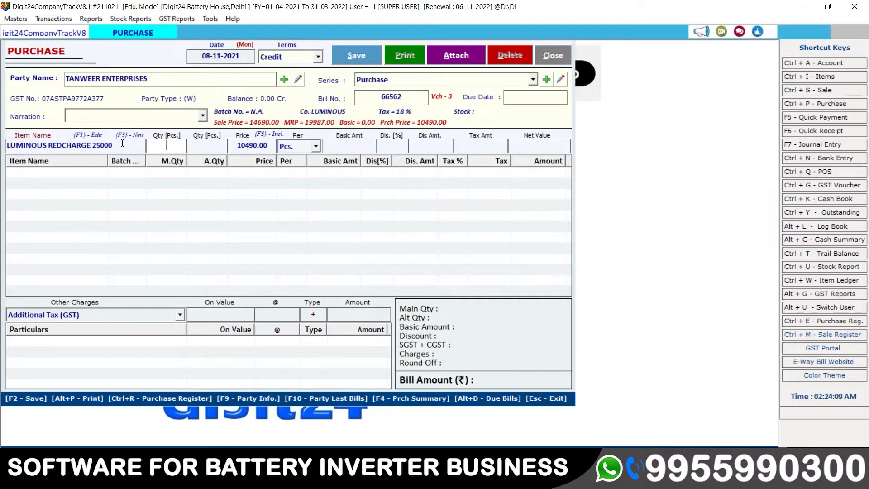
Enter quantity 3 Pcs. for LUMINOUS REDCHARGE 25000, bringing up the Sr. No. panel.
text(3)
key(Return)
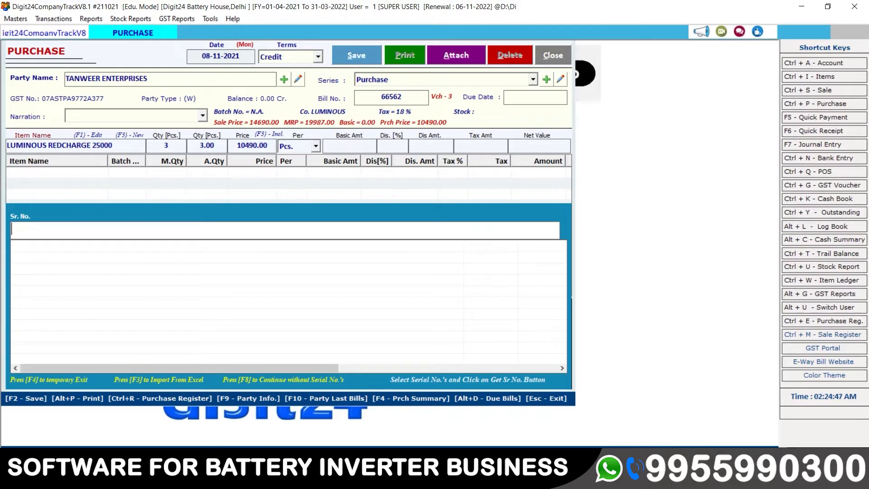
Enter serials 1234, 4562 and 7262 in the Sr. No. panel, returning to Price.
text(1234)
key(Return)
text(4562)
key(Return)
text(7262)
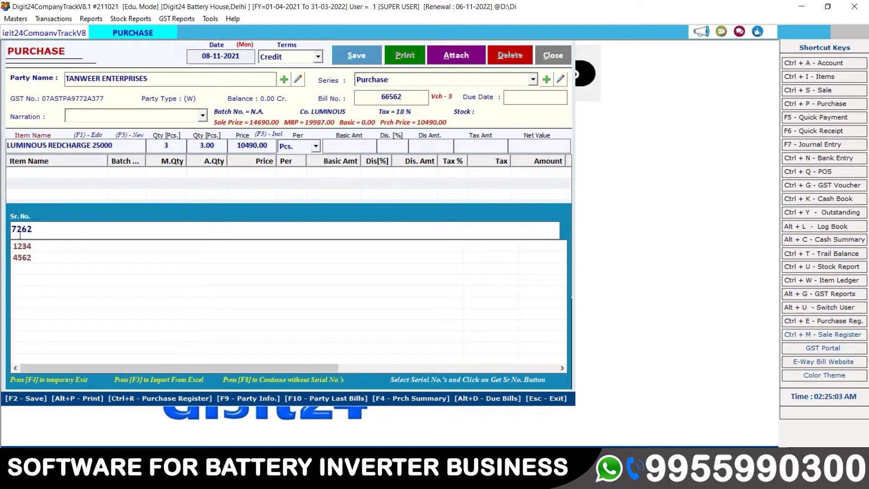
key(Return)
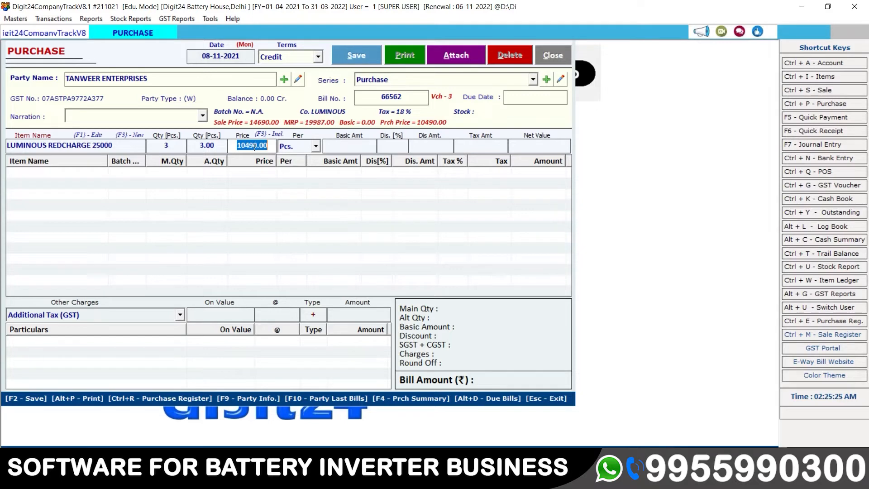
Set the LUMINOUS price to 10495 with no discount and add the line to the bill.
text(10495)
key(Return)
key(Return)
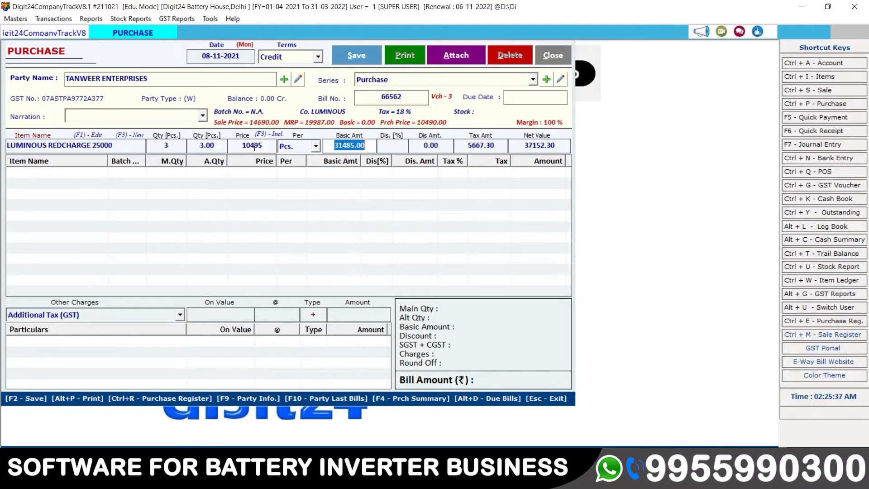
key(Return)
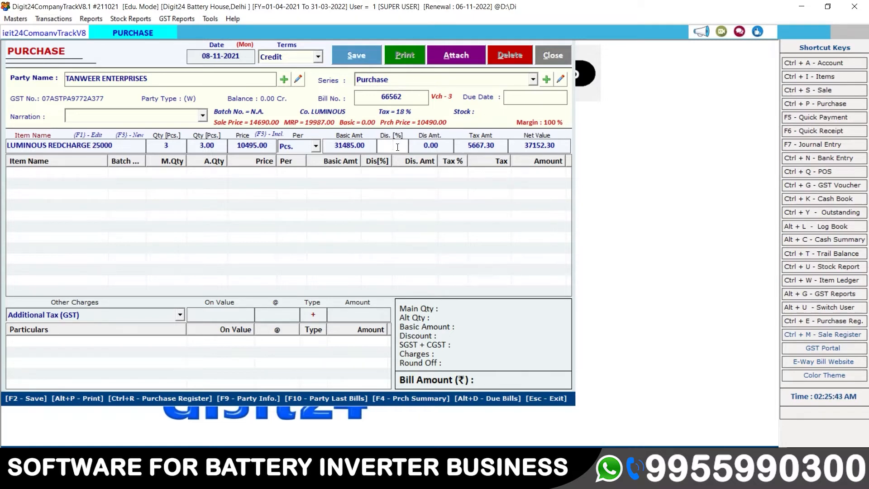
key(Return)
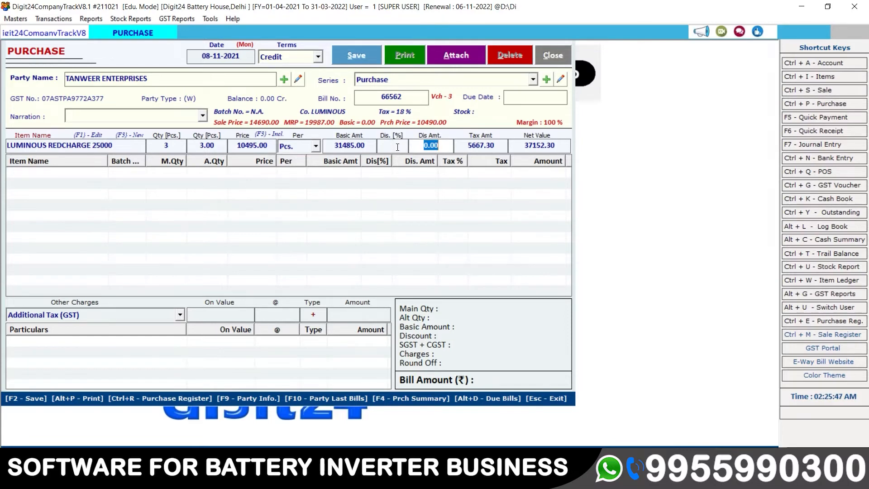
key(Return)
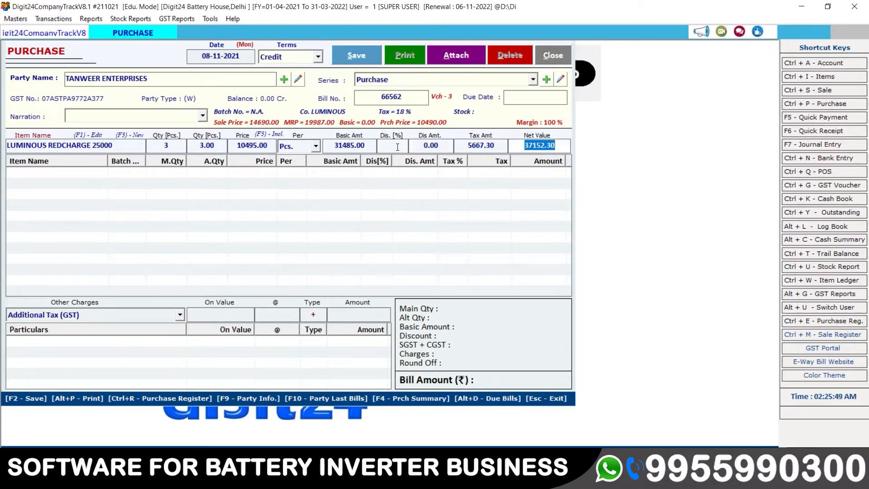
key(Return)
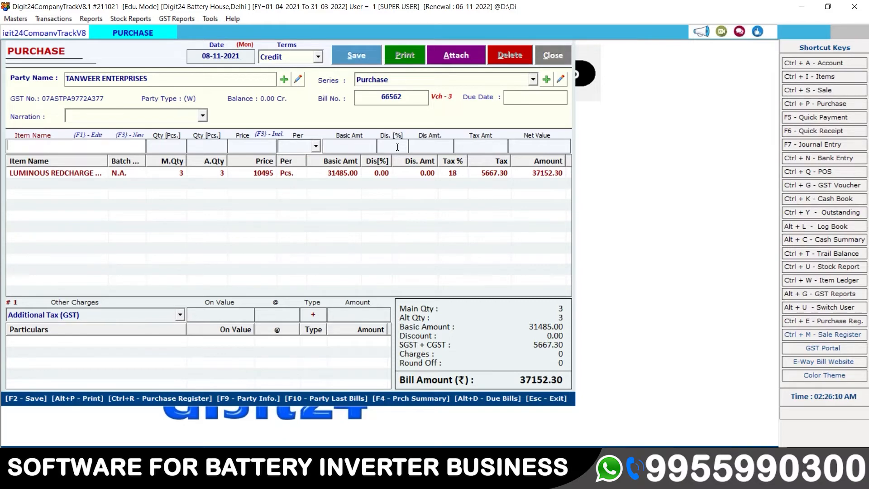
Choose MICROTEK UPS 700EB as the next item.
key(Down)
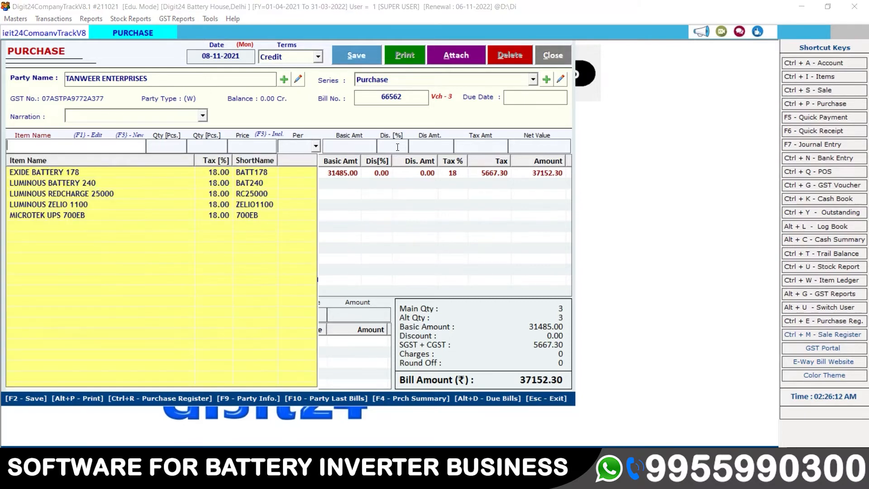
key(Down)
key(Down)
key(Down)
key(Down)
key(Down)
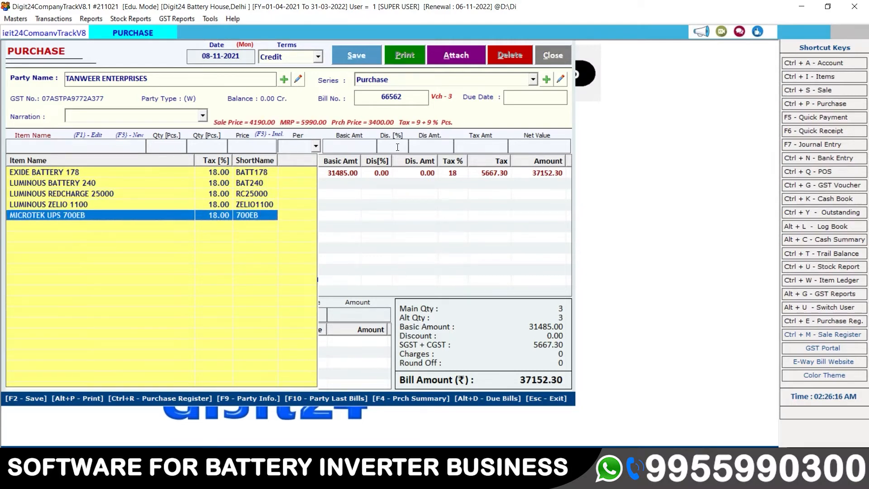
key(Return)
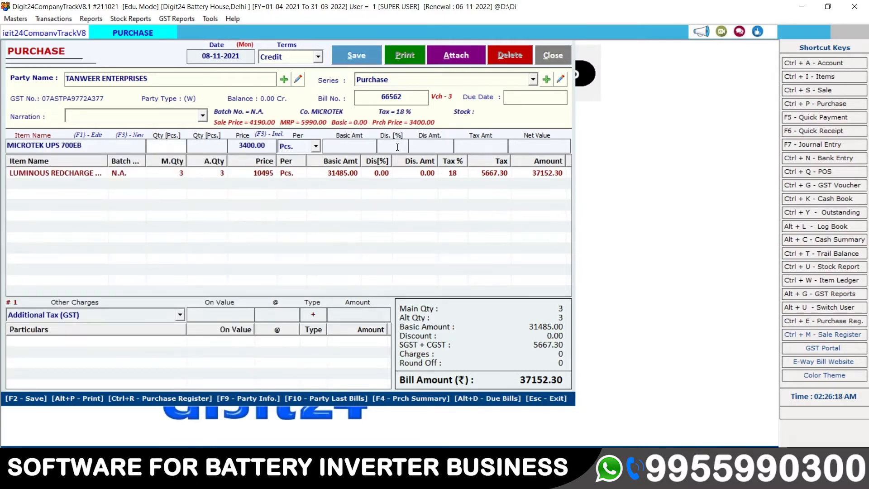
Enter quantity 2 for MICROTEK UPS 700EB with serial numbers 7216 and 7235.
text(2)
key(Return)
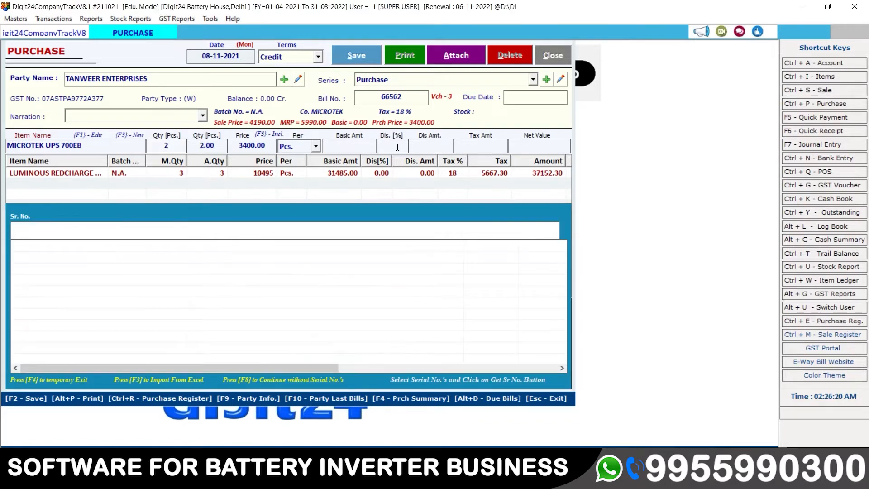
text(7216)
key(Return)
text(7235)
key(Return)
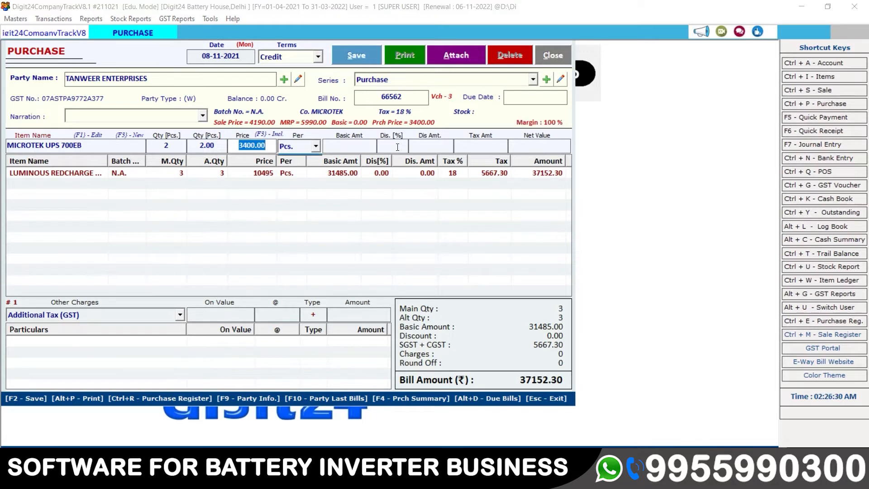
Keep price 3400, apply a 5% discount, and add the MICROTEK line.
key(Return)
key(Return)
key(Return)
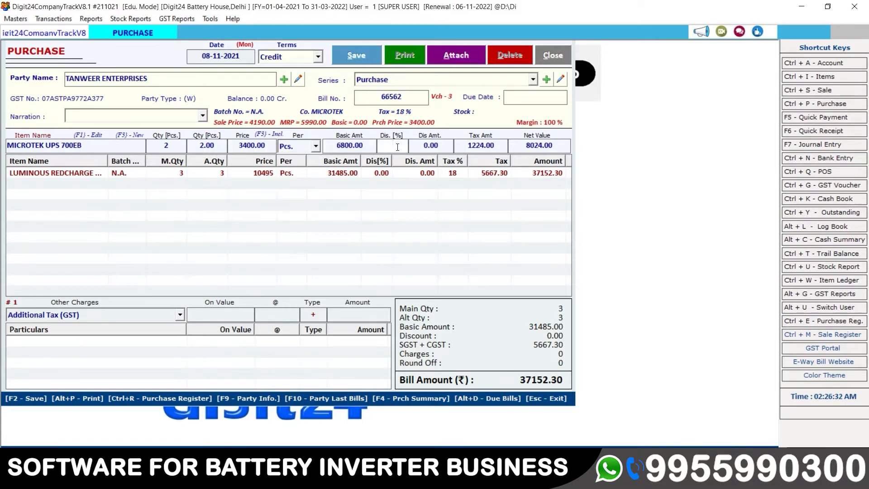
text(5)
key(Return)
key(Return)
key(Return)
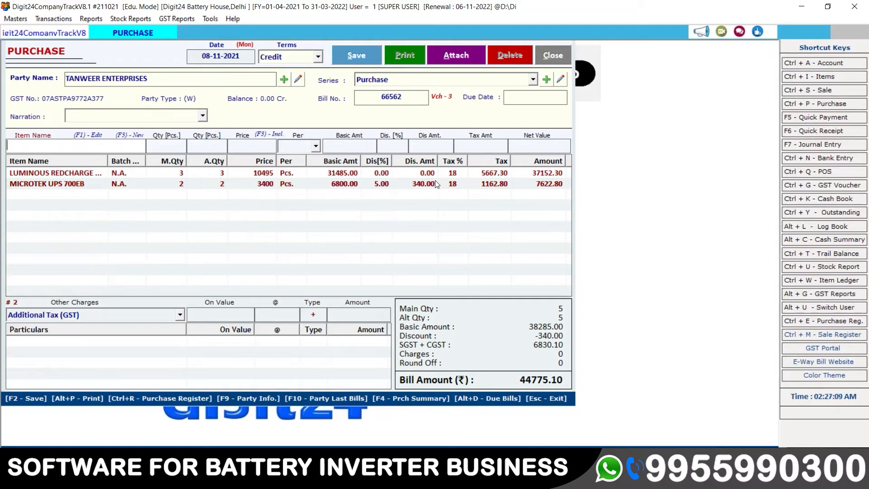
Save the 44775.10 purchase bill, dismiss the saved message, and close the Purchase window.
click(355, 56)
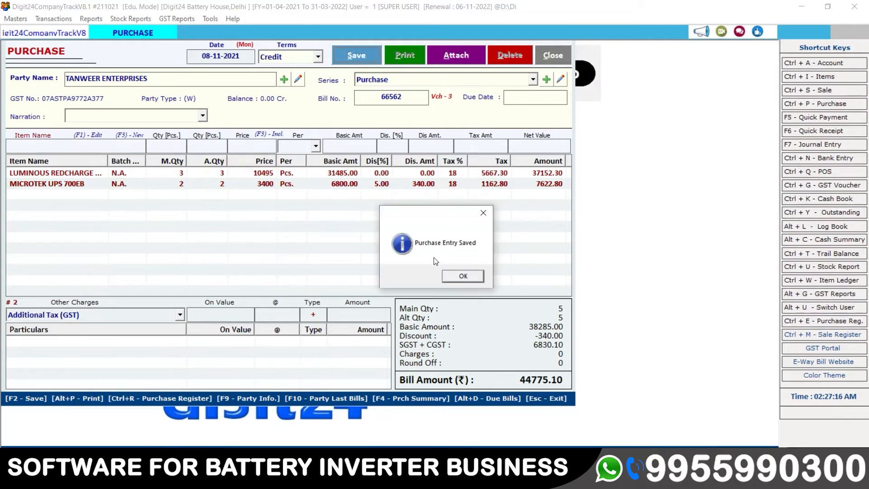
click(463, 276)
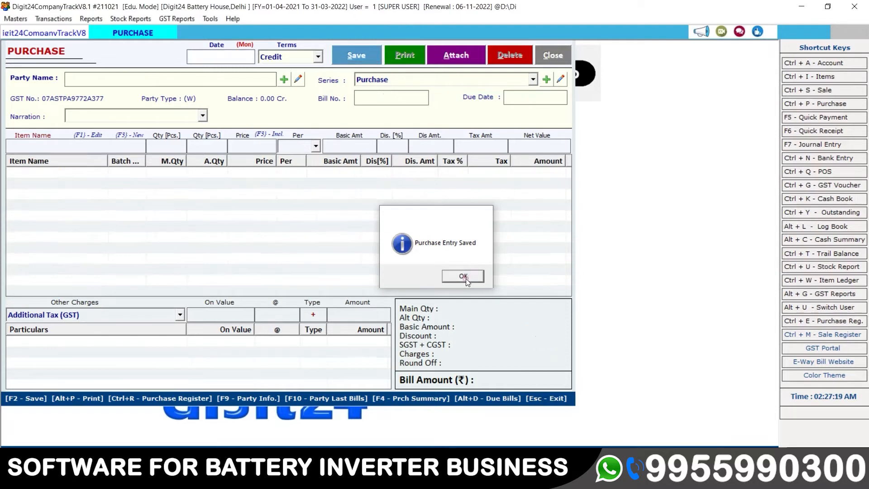
click(549, 58)
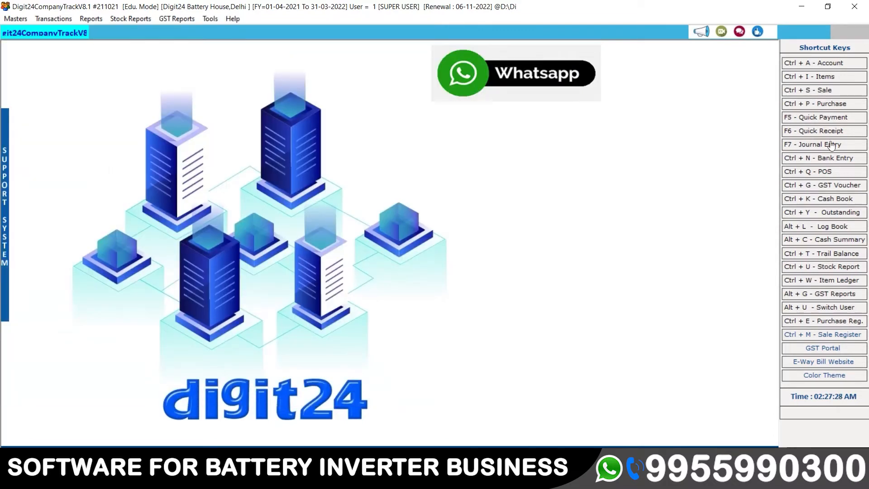
In Purchase Bills, select the TANWEER ENTERPRISES bill and review its LUMINOUS and MICROTEK lines.
click(827, 107)
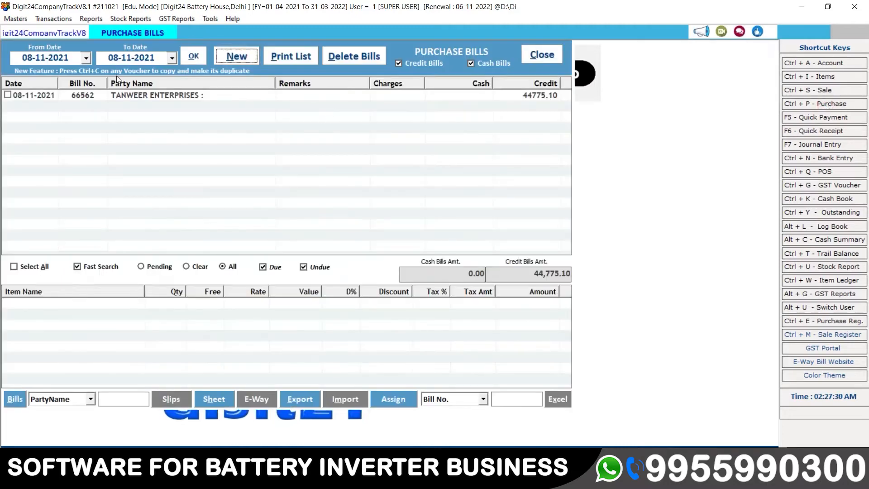
click(59, 96)
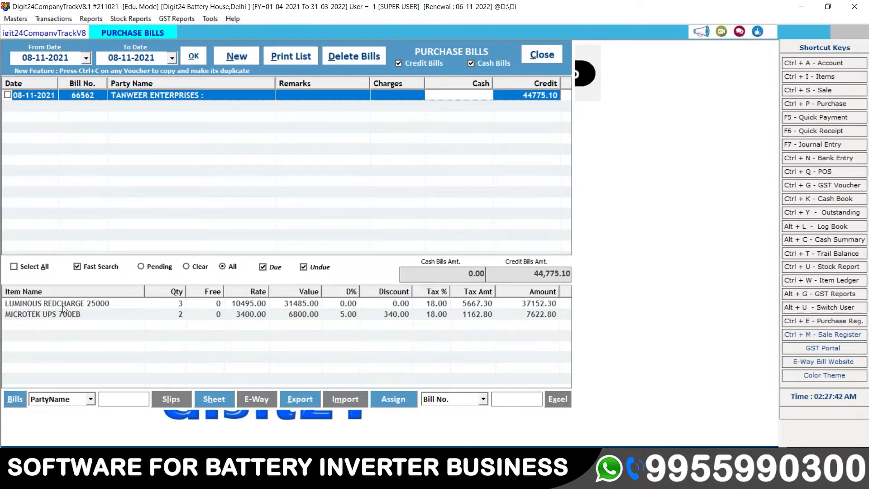
click(88, 302)
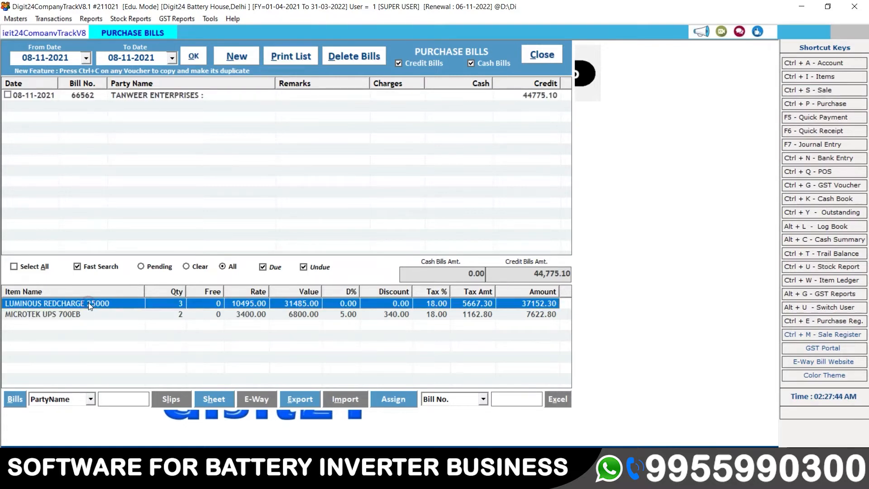
key(Down)
key(Up)
key(Down)
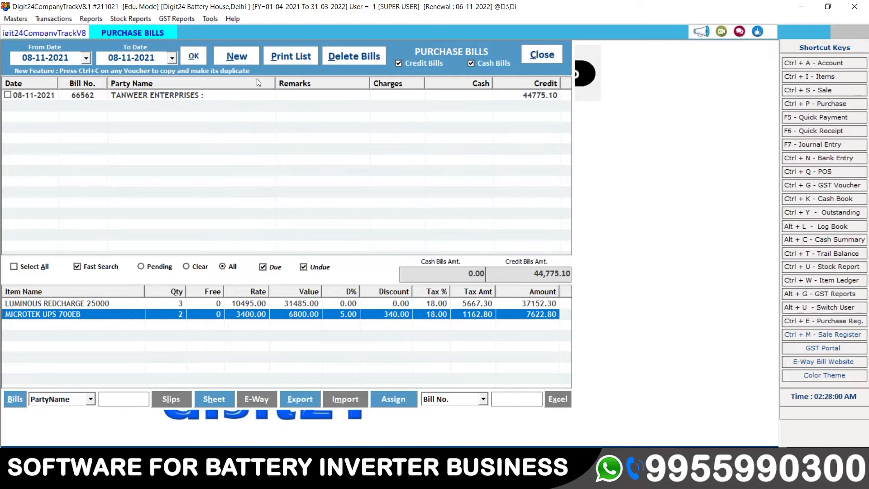
Start a new purchase bill, keeping the date and setting payment terms to Cash.
click(244, 57)
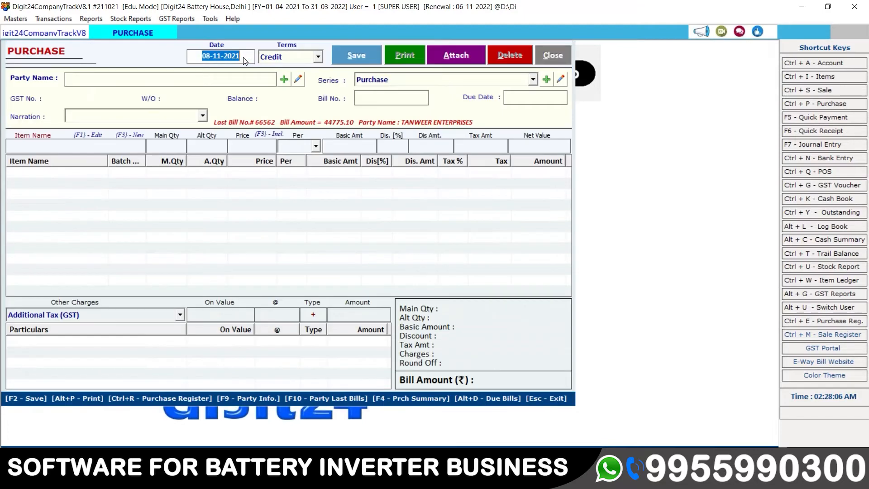
key(Return)
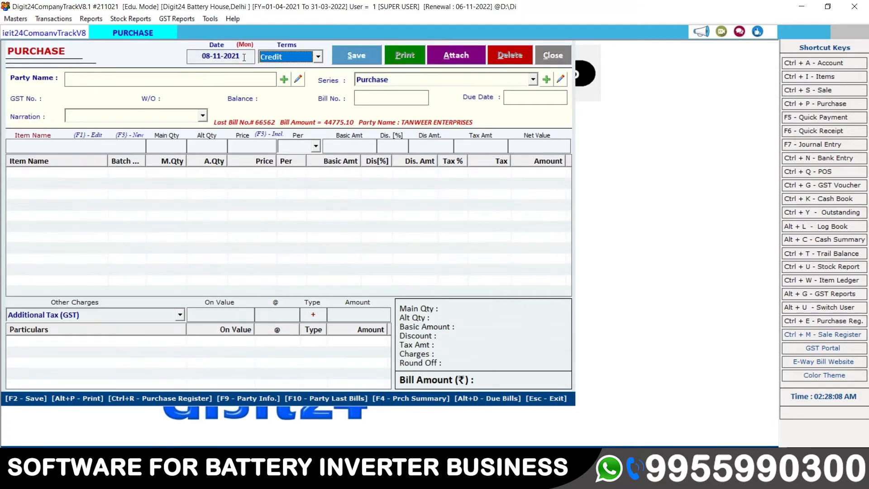
click(318, 58)
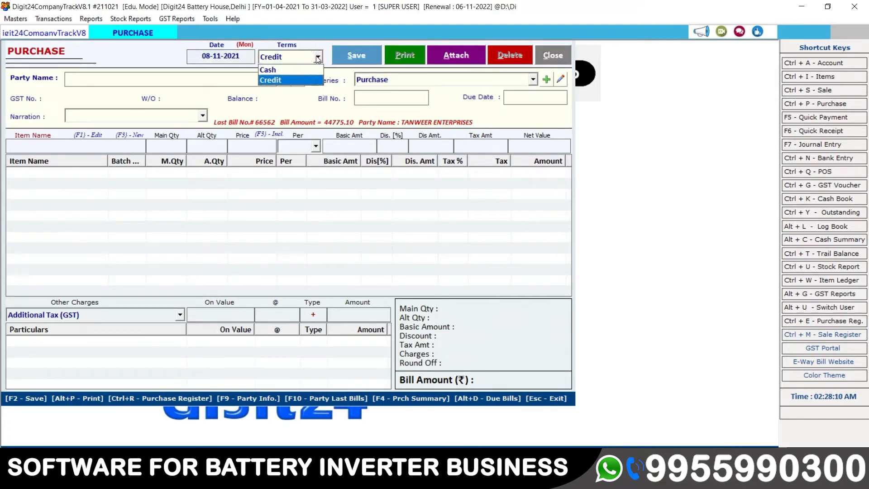
key(Up)
key(Return)
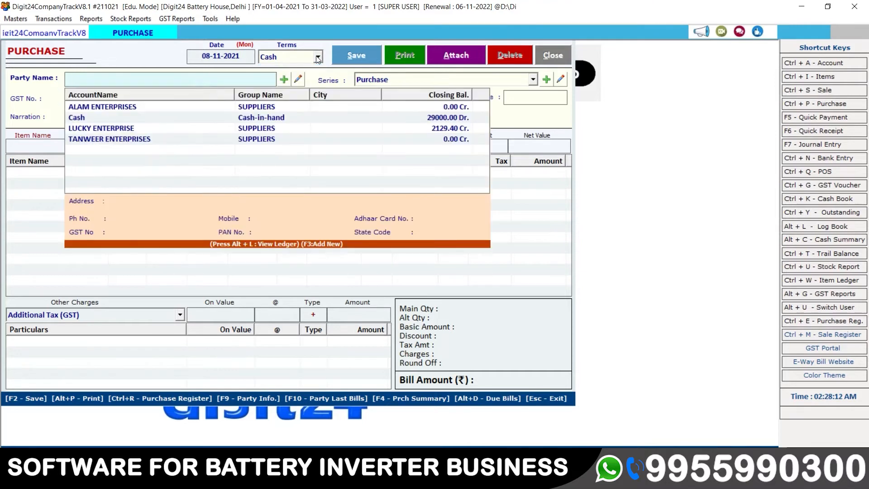
Select LUCKY ENTERPRISE as the supplier.
key(Down)
key(Down)
key(Down)
key(Down)
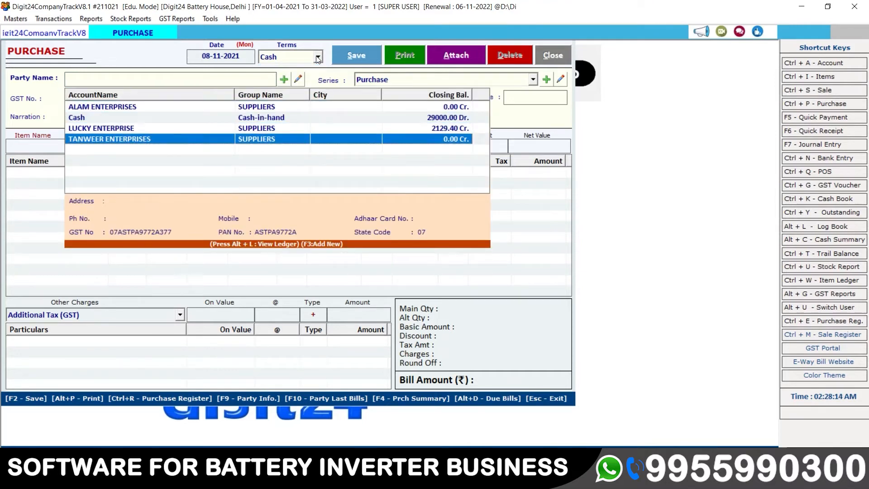
key(Up)
key(Up)
key(Up)
key(Up)
key(Down)
key(Down)
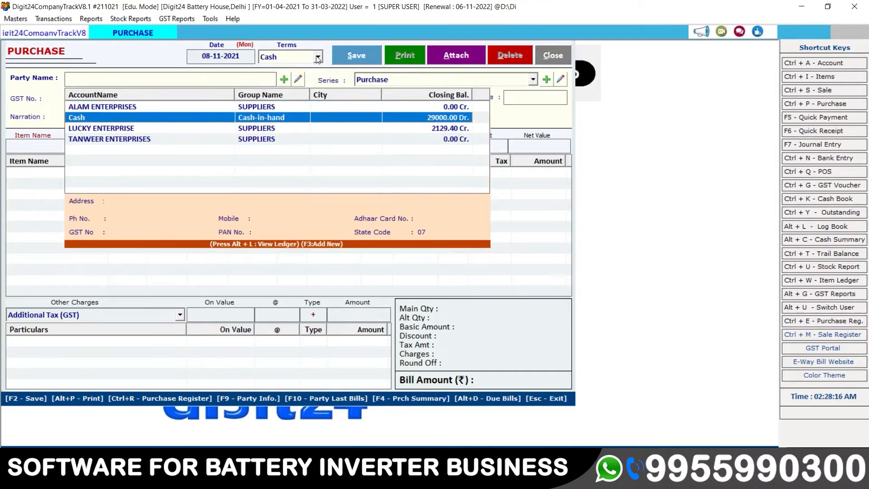
key(Down)
key(Return)
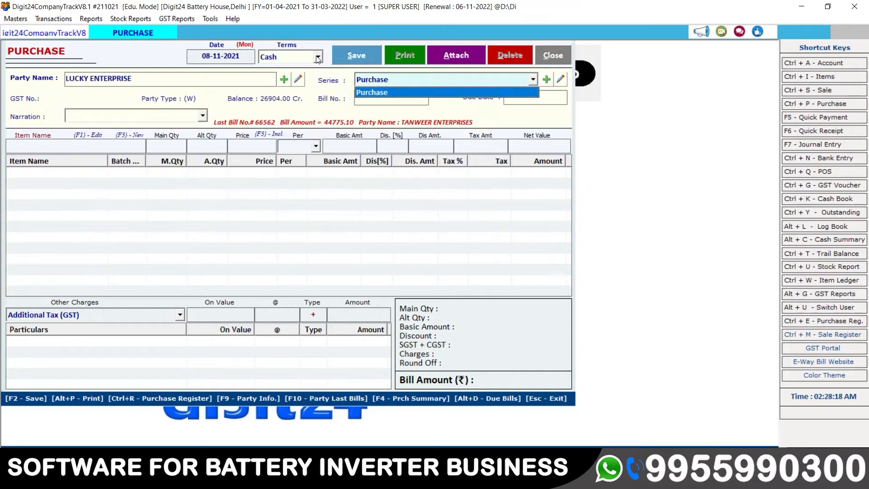
Keep the Purchase series, enter bill number 72637 and skip ahead to the first item.
key(Return)
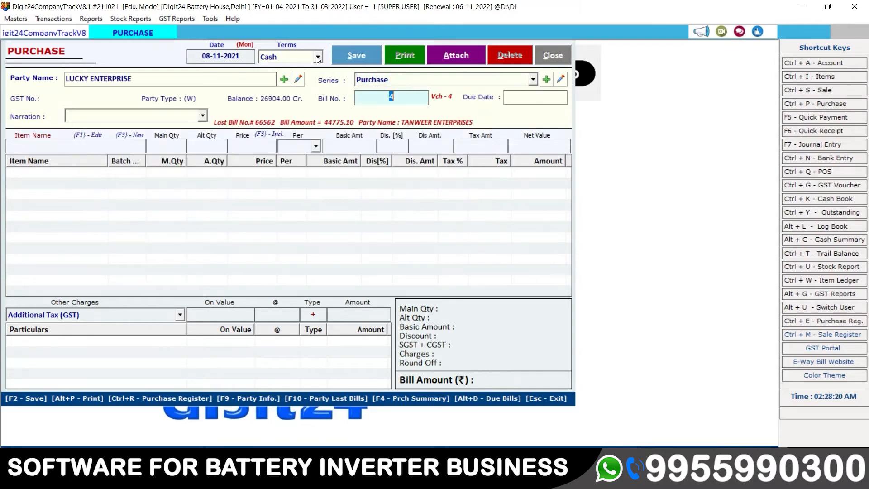
text(72637)
key(Return)
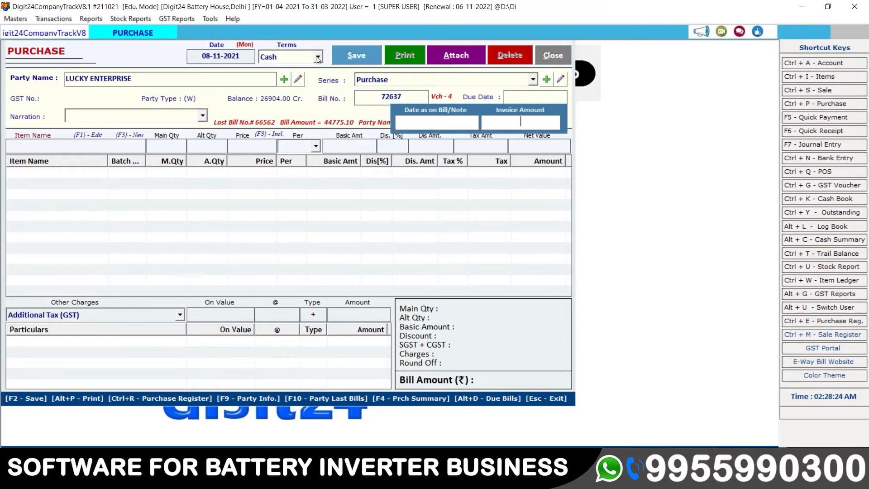
key(Return)
key(Return)
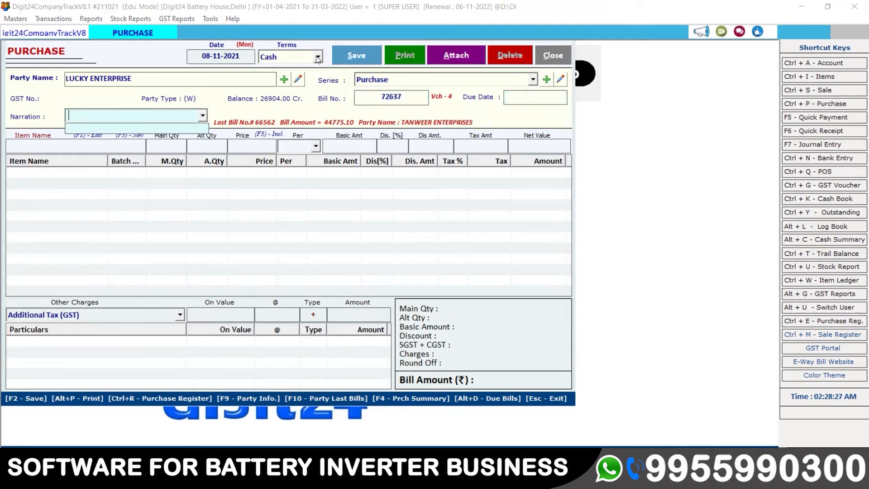
key(Return)
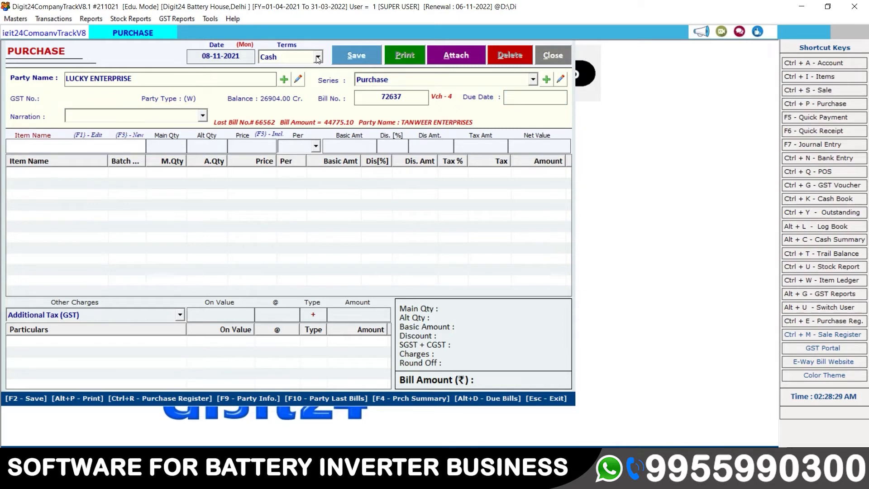
key(Return)
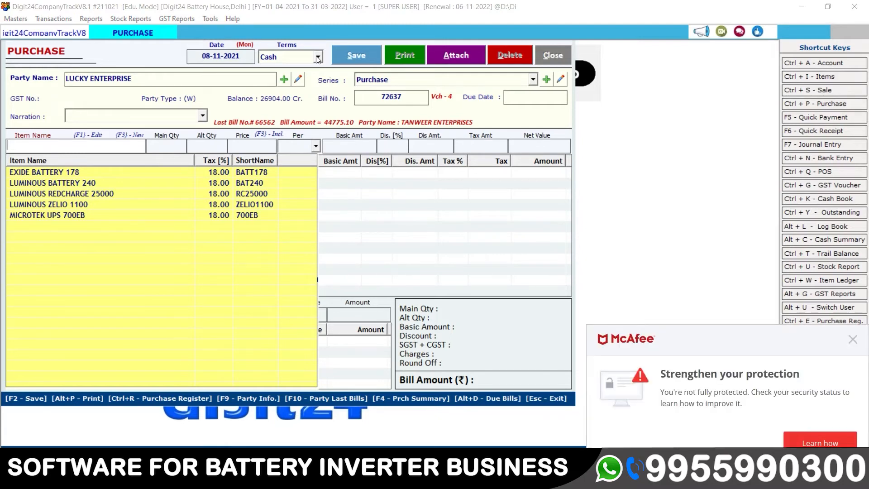
Add LUMINOUS ZELIO 1100 with quantity 2 and serial numbers 6235 and 2.
click(38, 206)
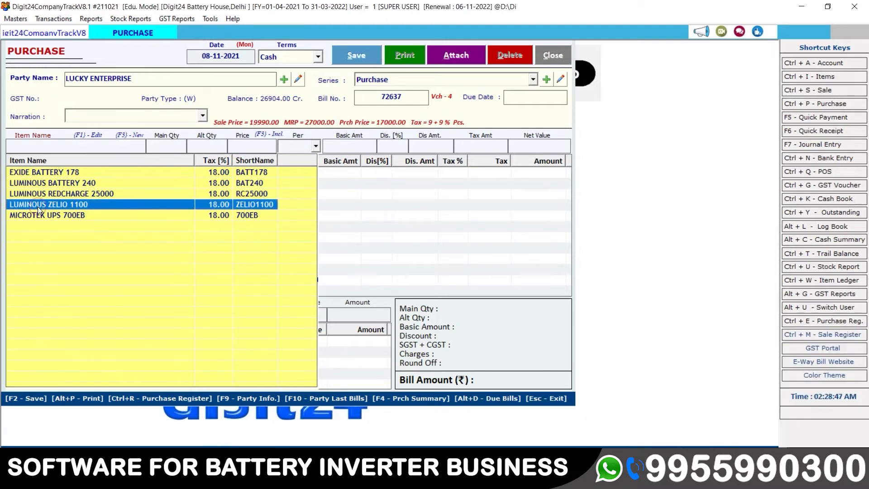
double_click(37, 207)
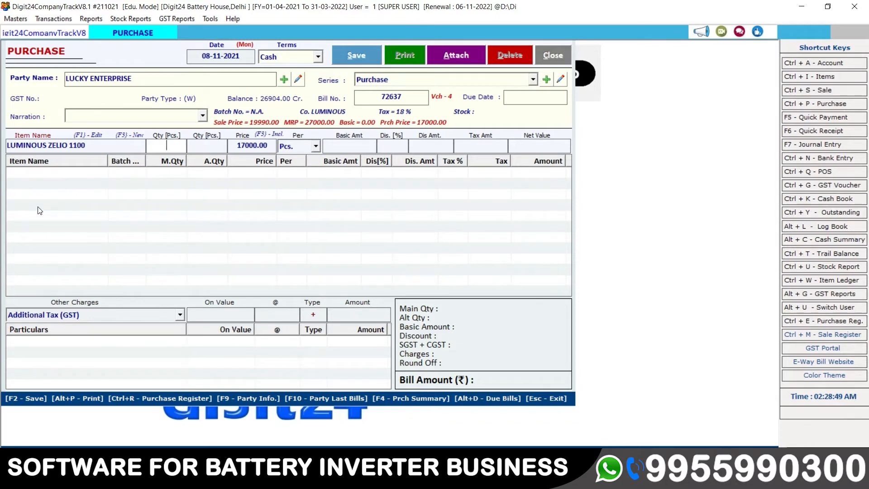
text(2)
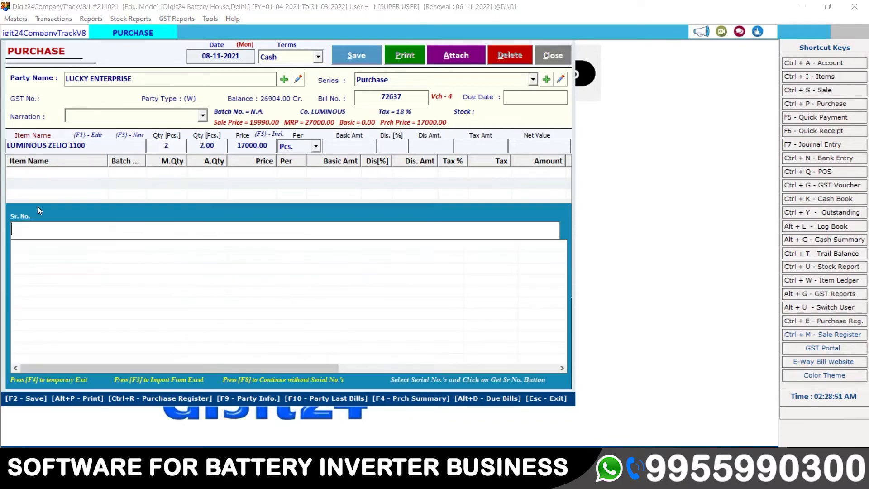
key(Return)
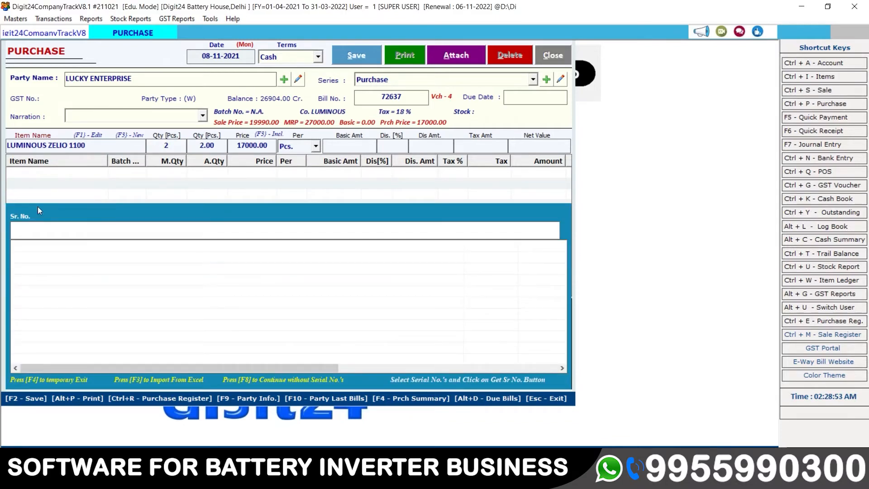
text(6235)
key(Return)
text(2265)
key(Return)
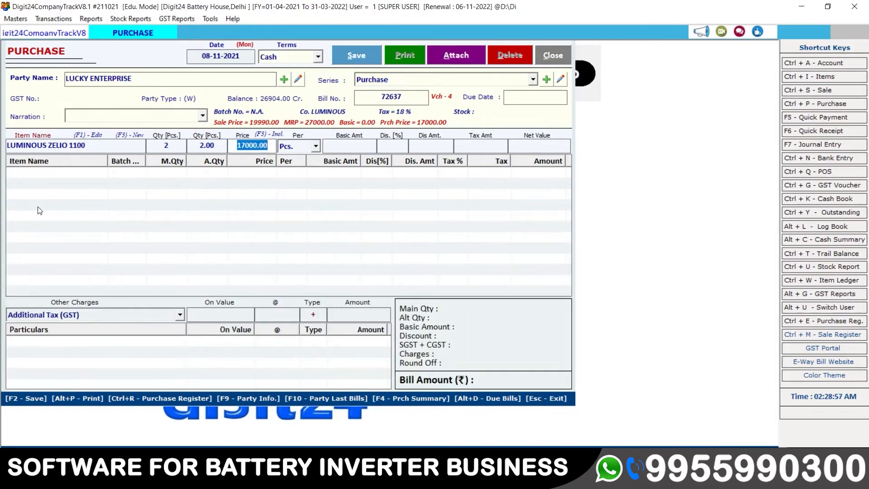
Keep the 17000.00 price and Pcs. unit, apply a 2% discount and add the line.
key(Return)
key(Return)
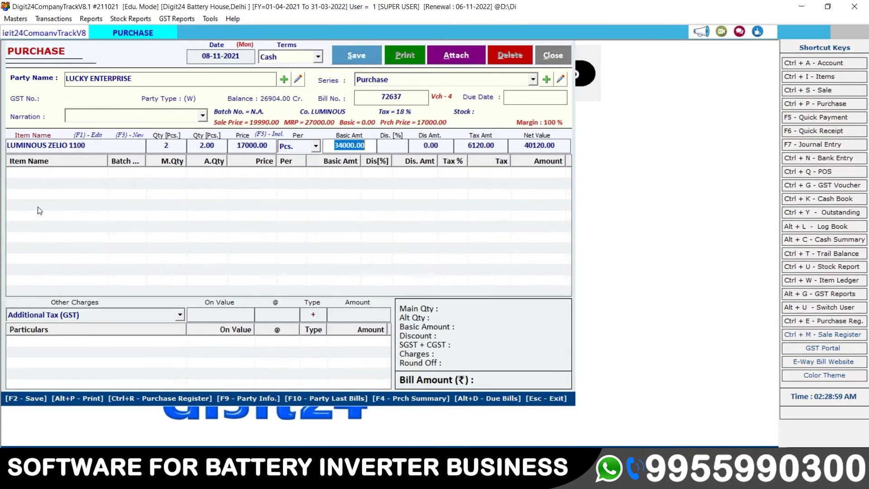
key(Return)
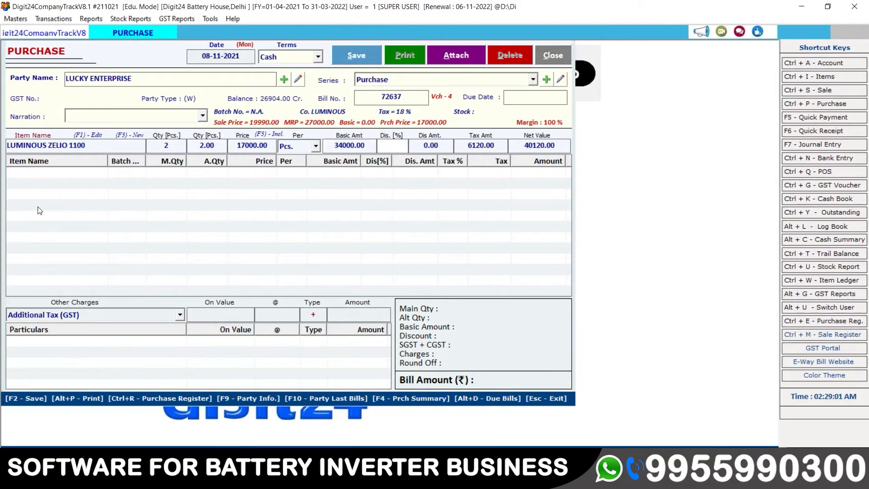
text(2)
key(Return)
key(Return)
key(Return)
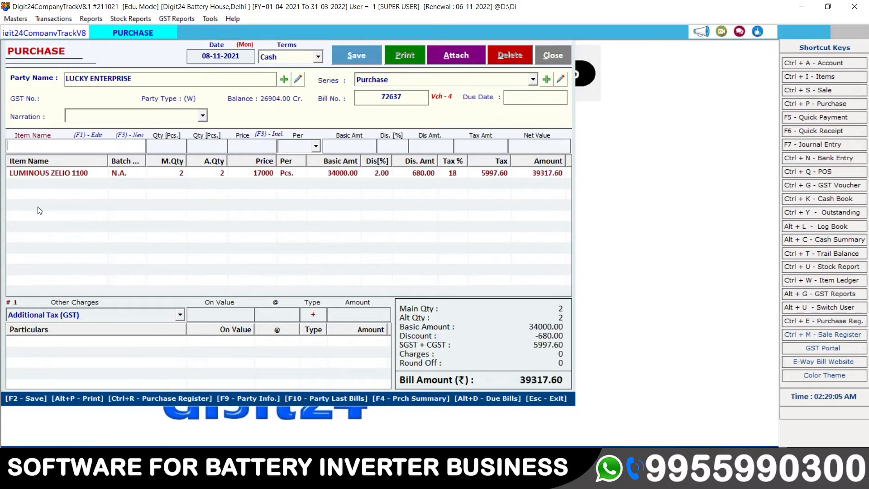
key(Down)
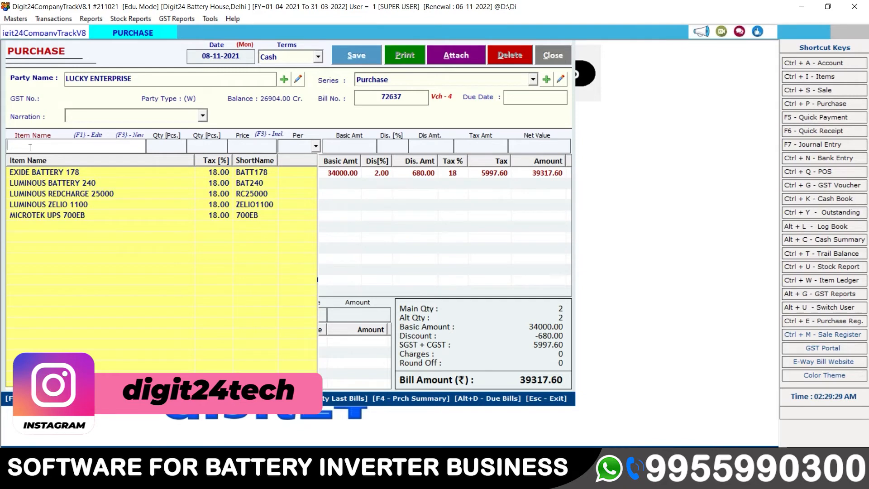
Create new item AMRAN QUANTA 12V with short name 12VAM and 18% GST.
key(F3)
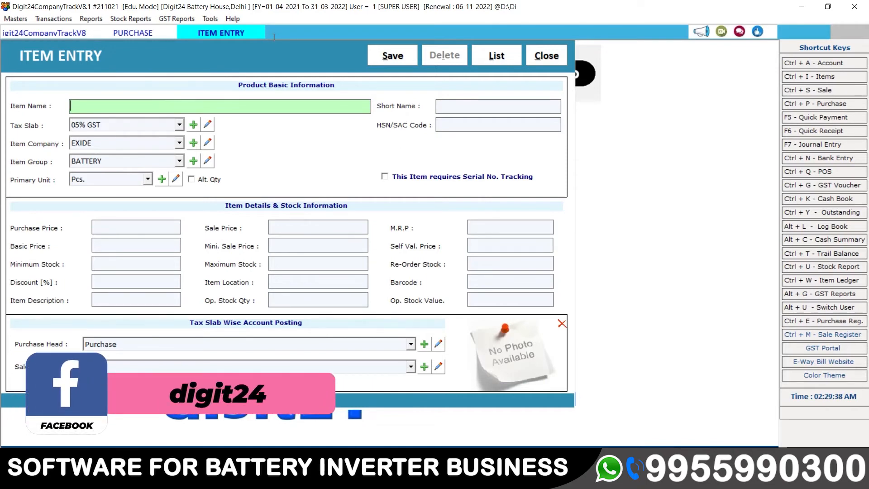
text(AMRAN QUANTA 12V)
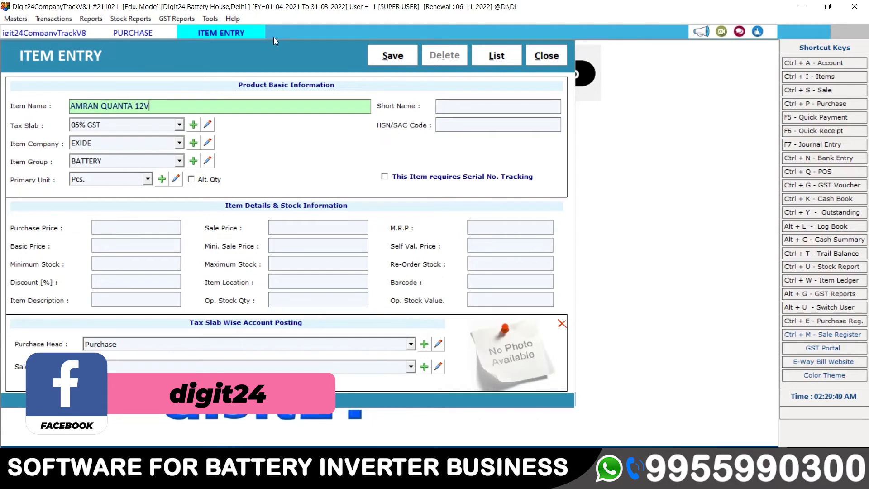
key(Return)
text(12)
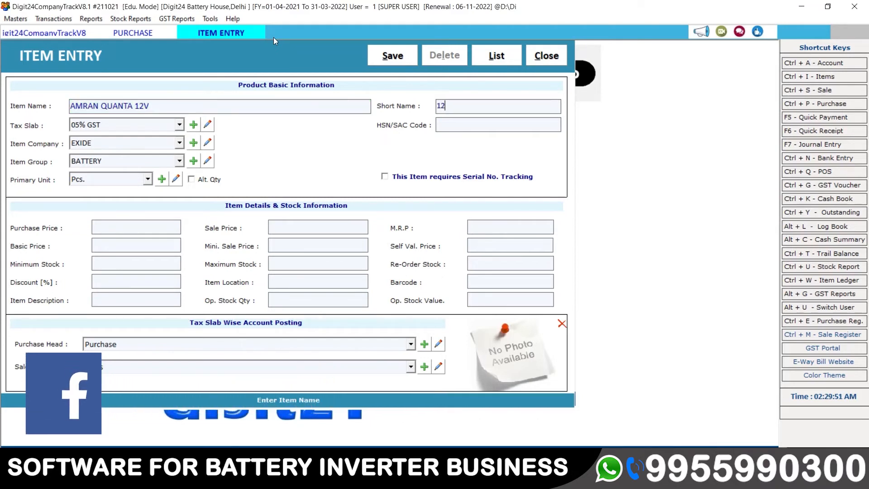
text(VAM)
key(Return)
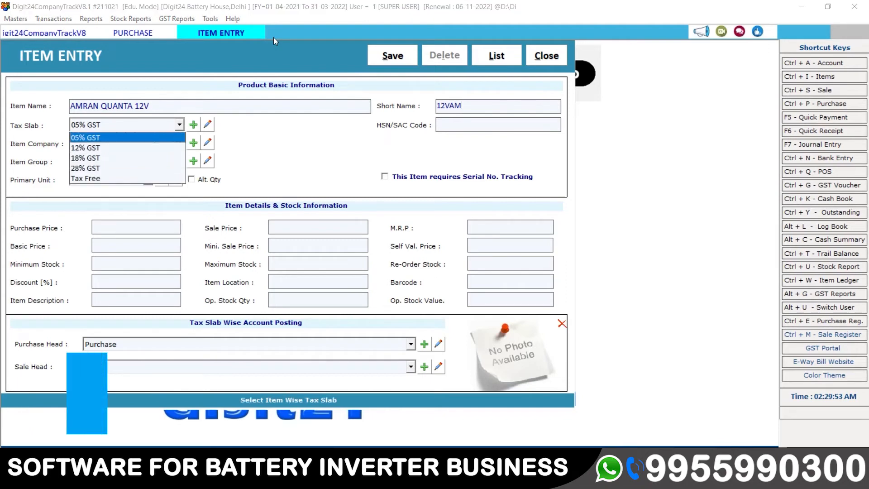
key(Down)
key(Down)
key(Return)
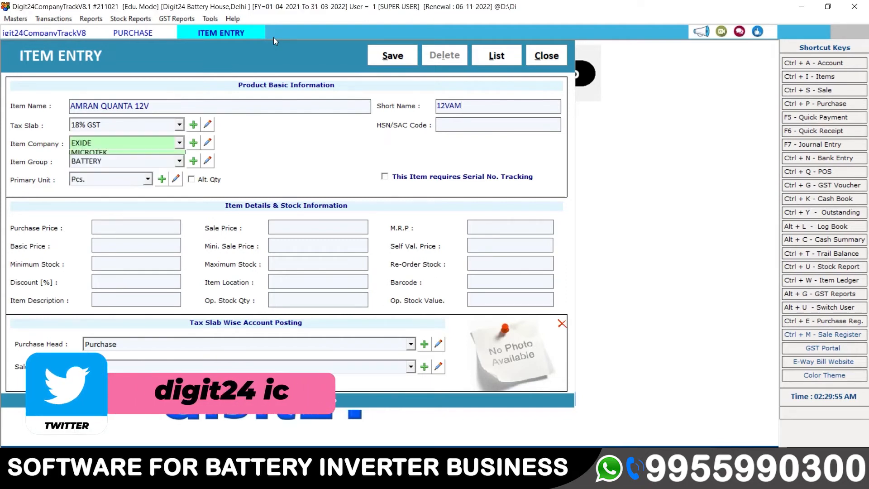
Add a new item company named AMARAN.
key(Down)
key(Down)
key(Down)
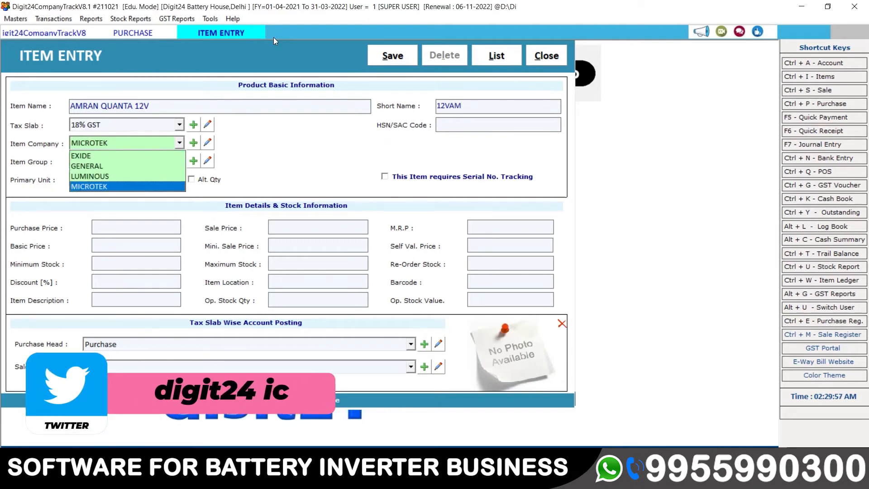
click(194, 145)
click(194, 144)
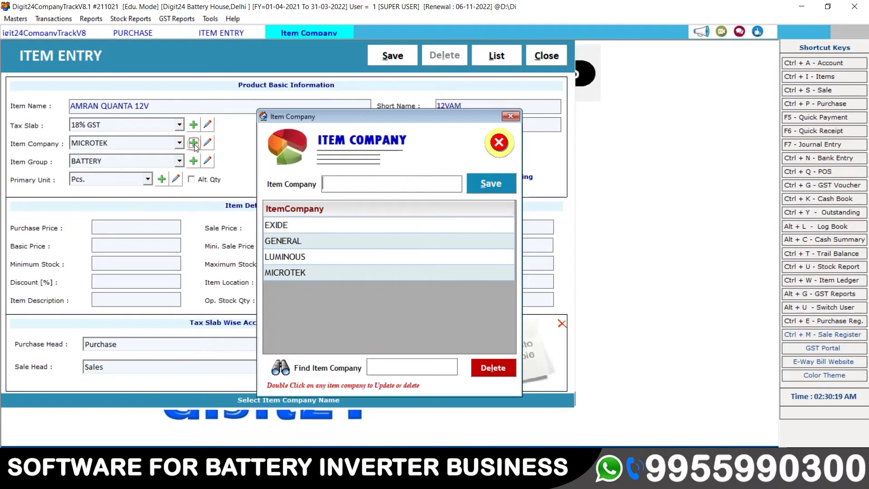
text(AMARAN)
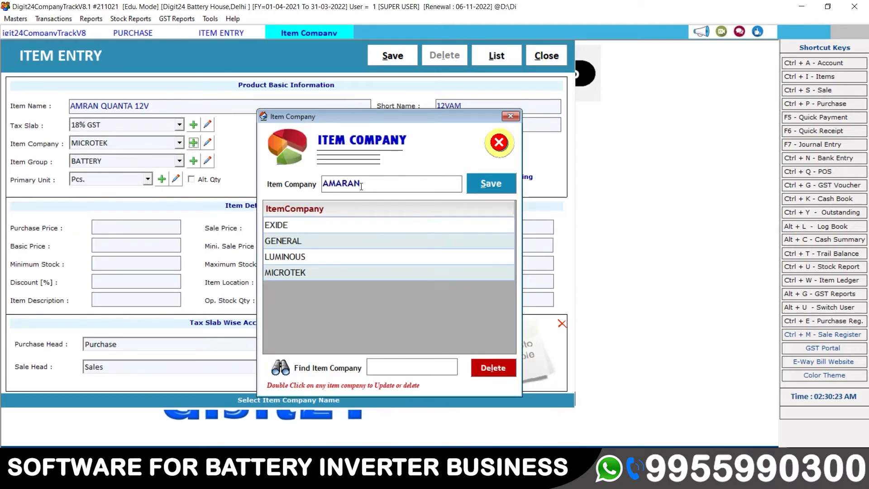
key(Return)
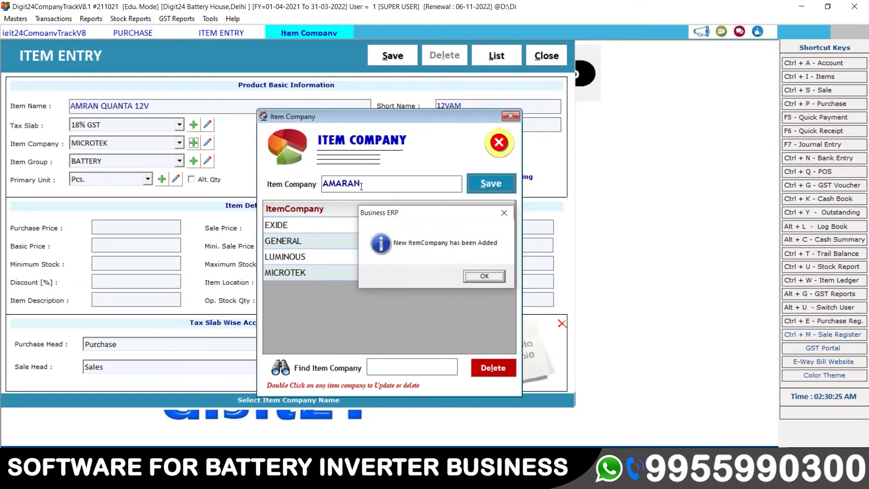
key(Return)
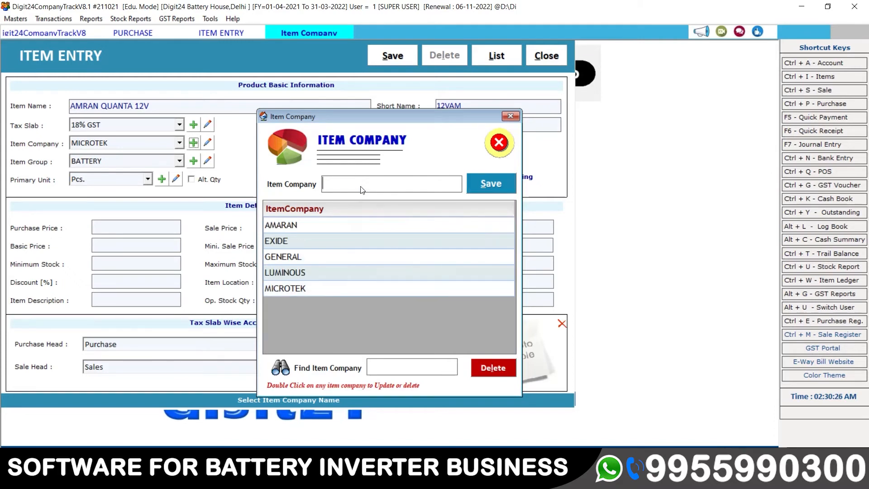
click(499, 144)
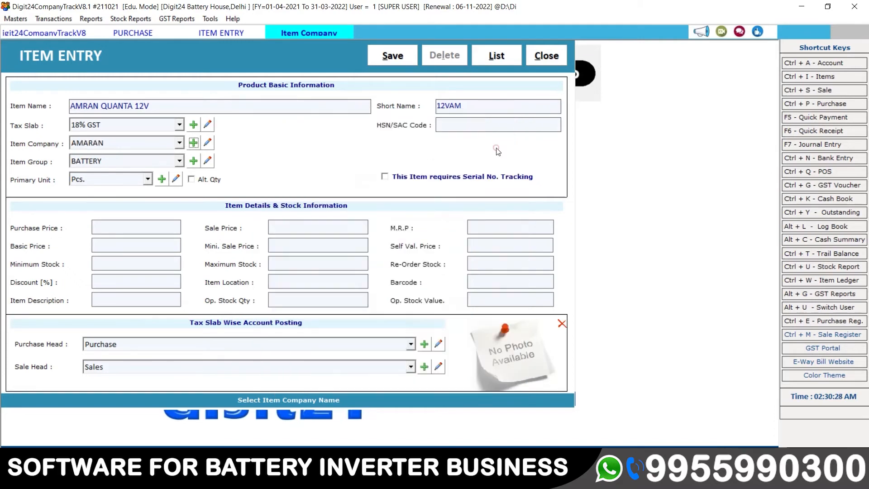
Keep company AMARAN, group BATTERY, unit Pcs., set HSN 743356 and enable serial tracking.
click(157, 144)
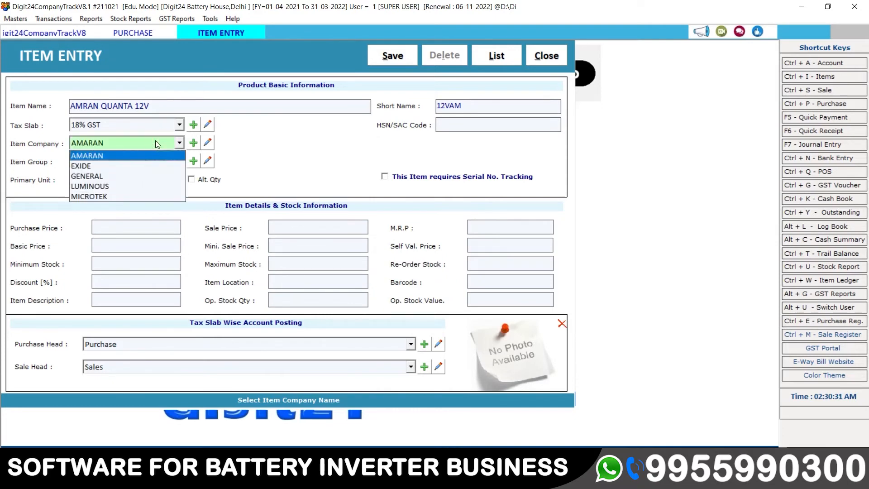
key(Return)
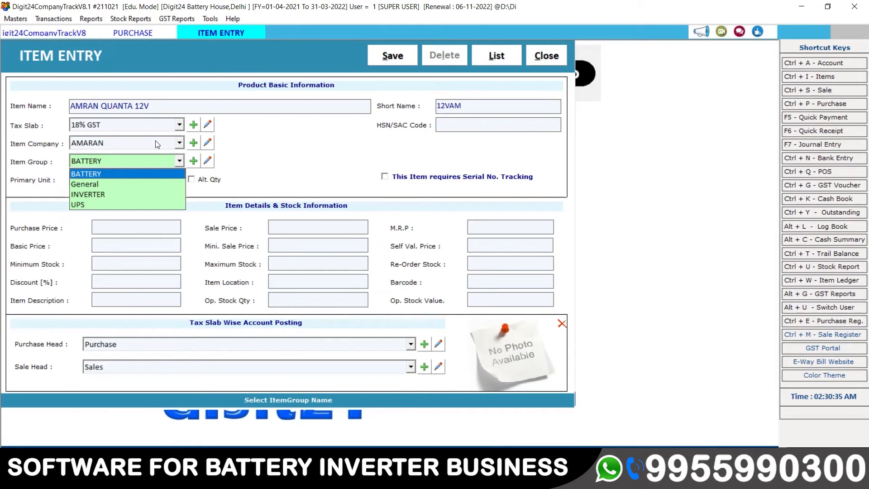
key(Return)
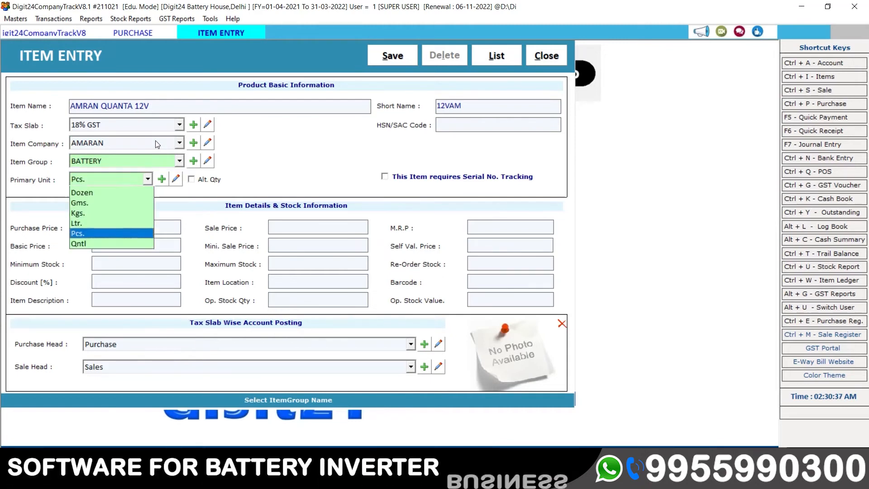
key(Return)
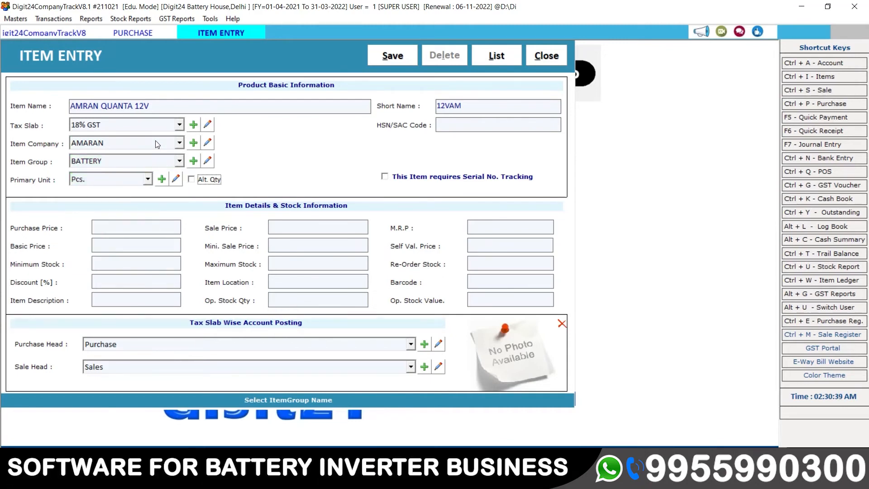
key(Return)
text(743)
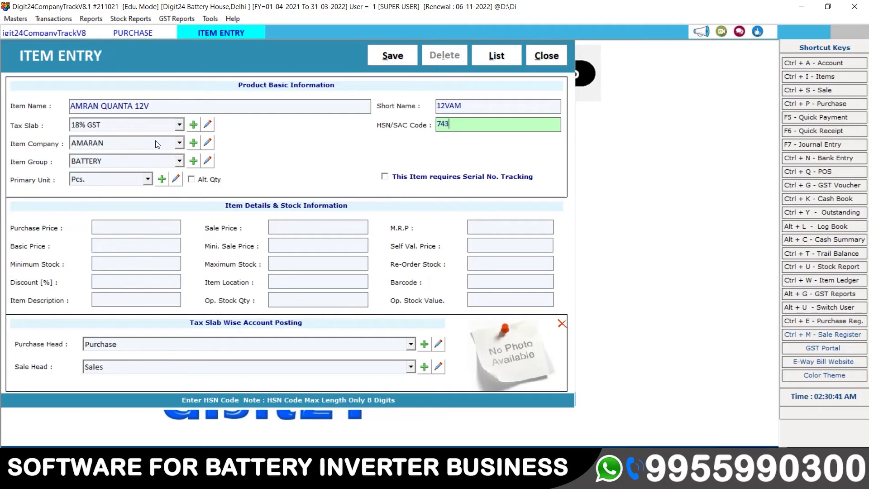
text(356)
key(Return)
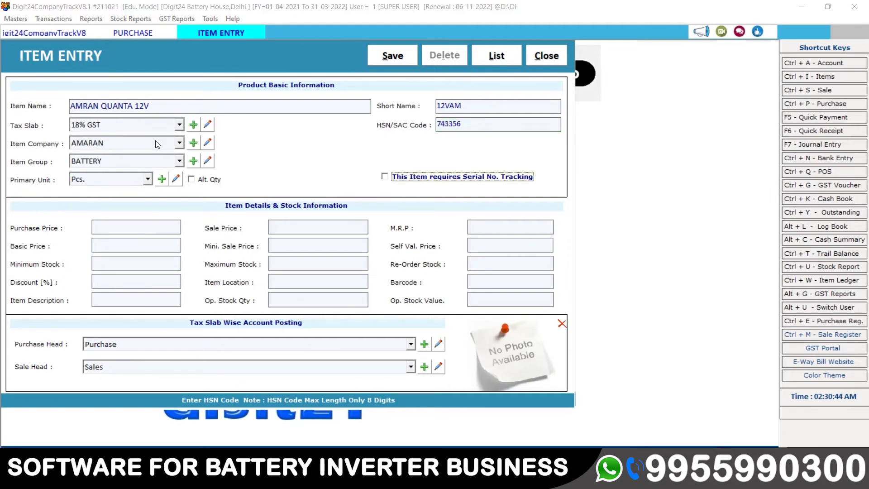
click(385, 177)
Set purchase price 700, sale price 1100 and M.R.P. 2000, then save the item.
key(Return)
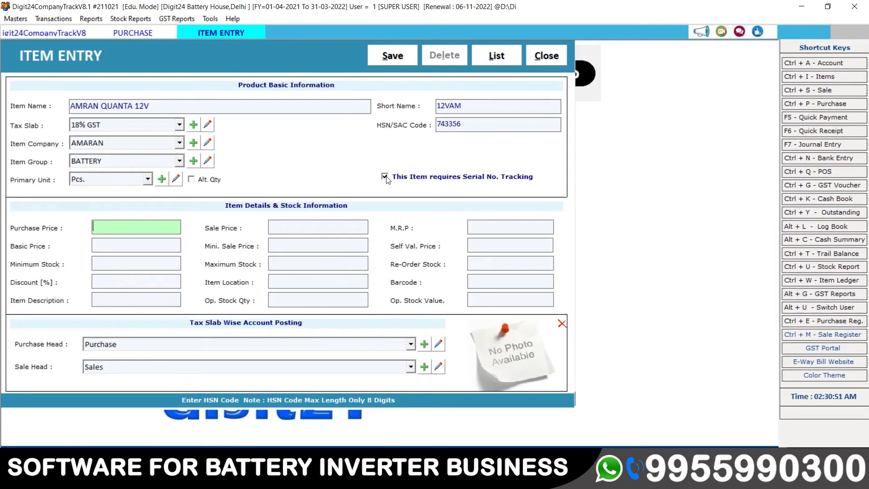
text(12)
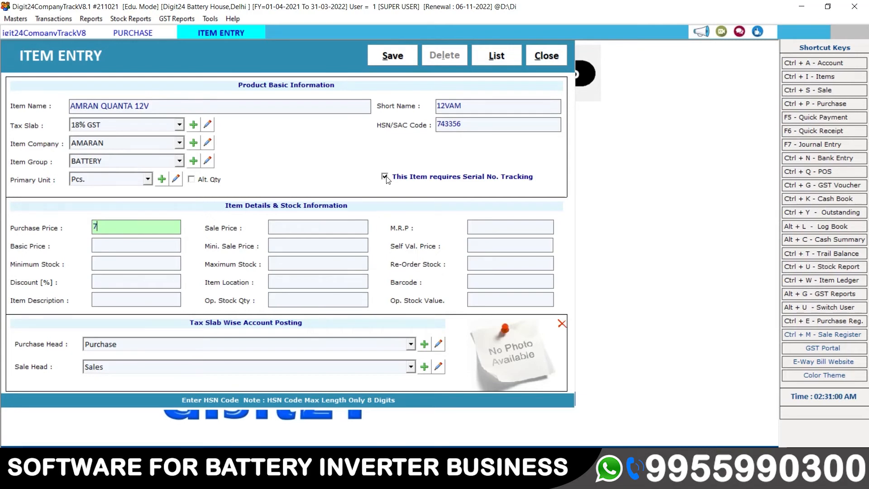
text(00)
key(Return)
text(1100)
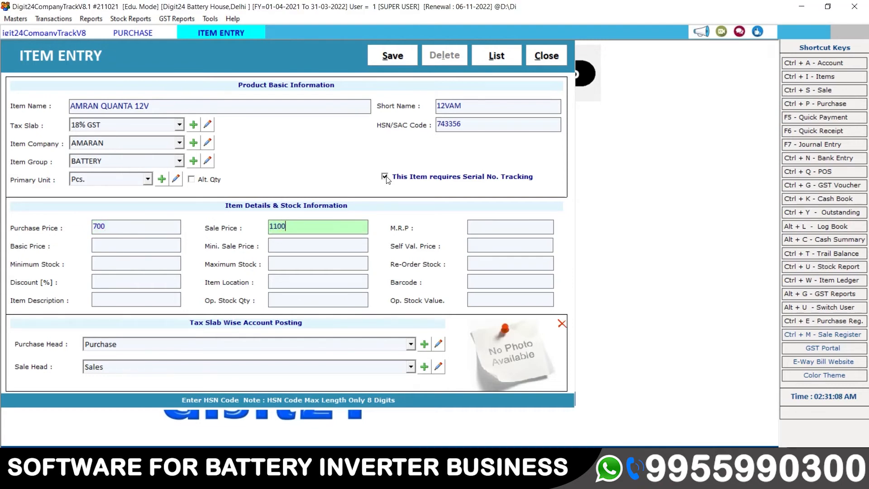
key(Return)
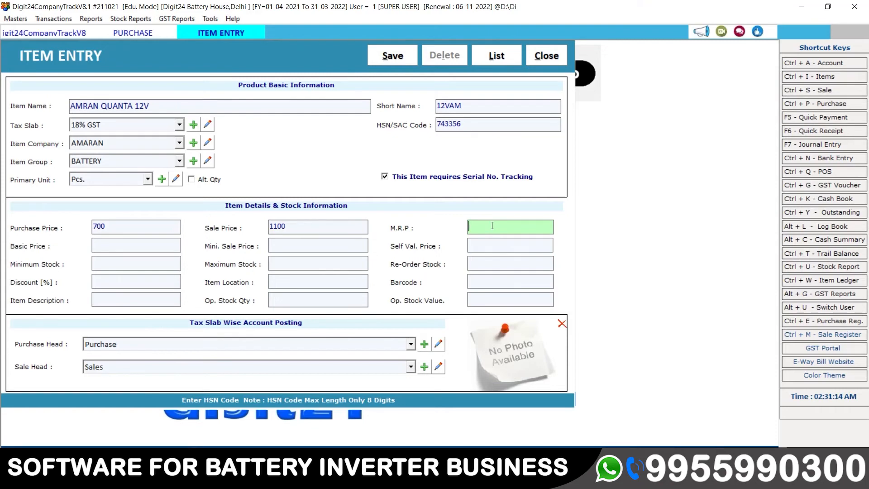
text(2000)
key(Return)
key(Return)
key(Return)
key(Return)
key(Return)
key(Return)
key(Return)
key(Return)
key(Return)
key(Return)
key(Return)
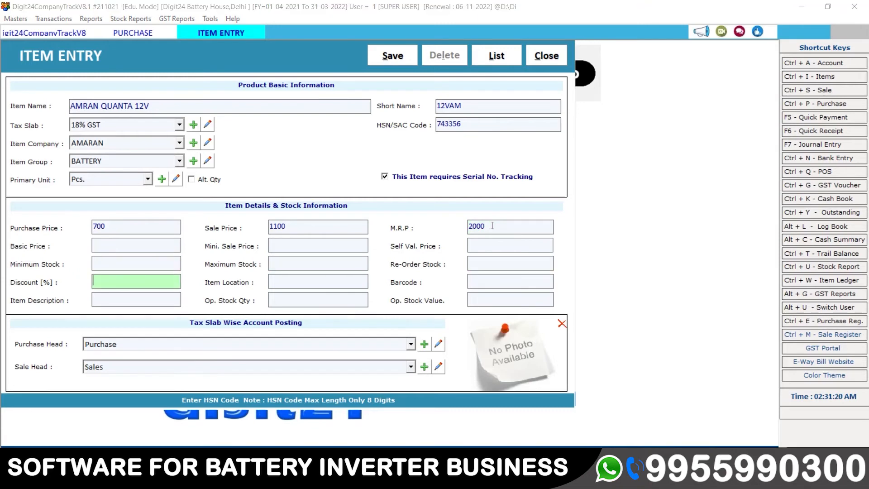
key(Return)
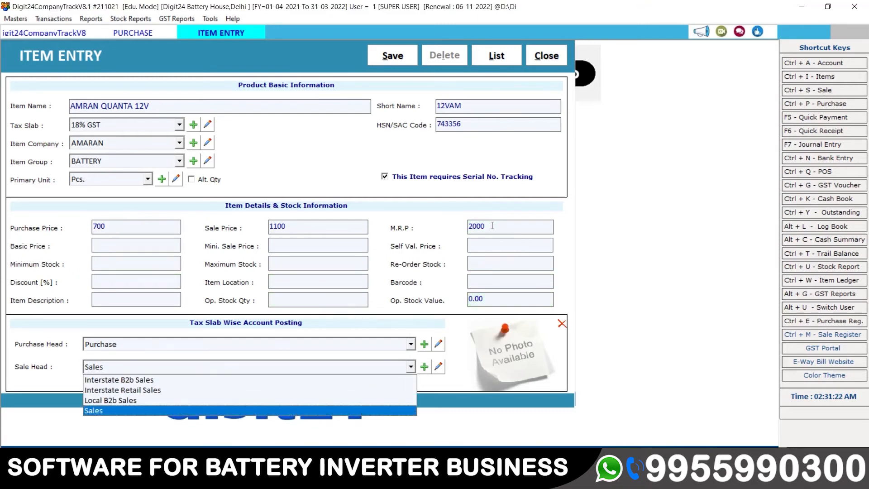
key(Return)
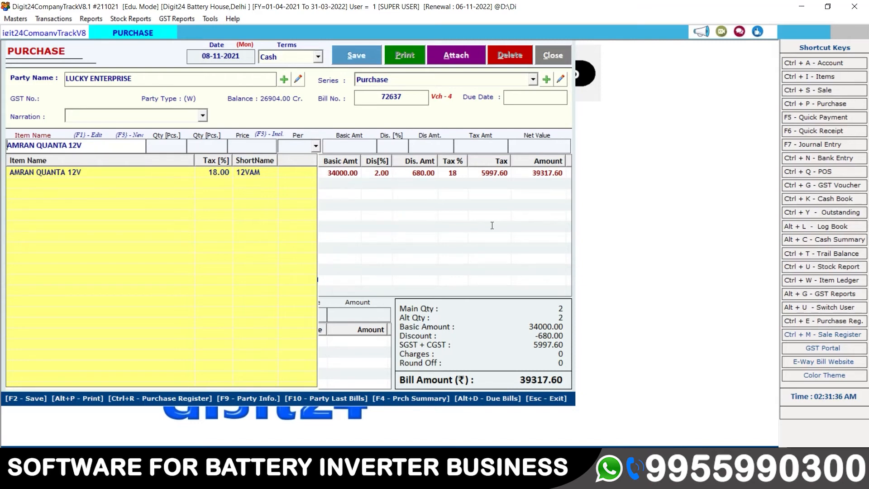
Add AMRAN QUANTA 12V with quantity 4 and serials 43243, 7665, 56454 and 5343.
key(Down)
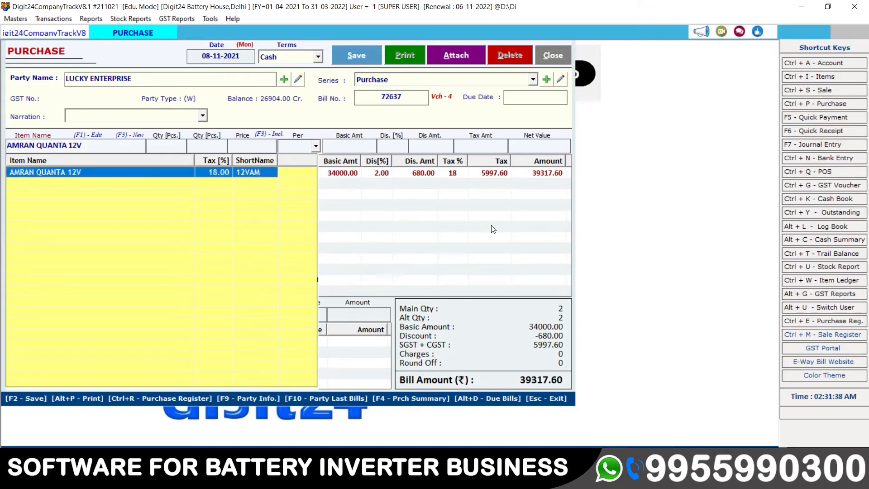
key(Return)
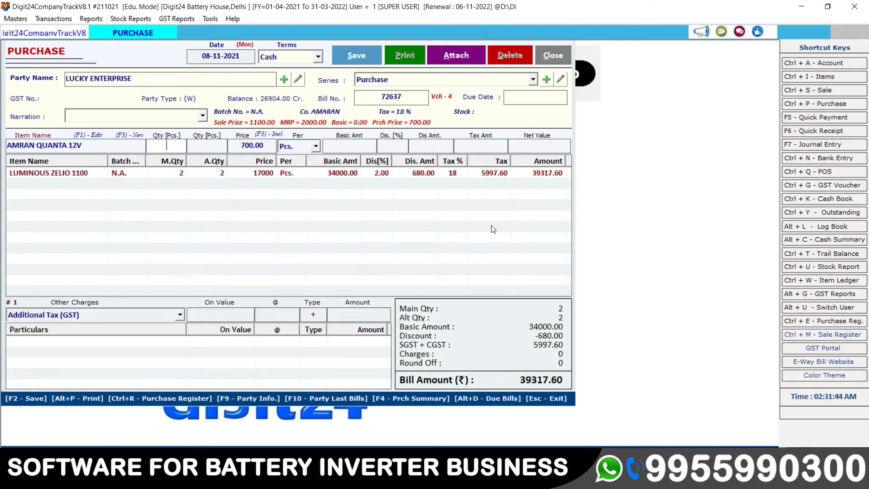
text(4)
key(Return)
key(Return)
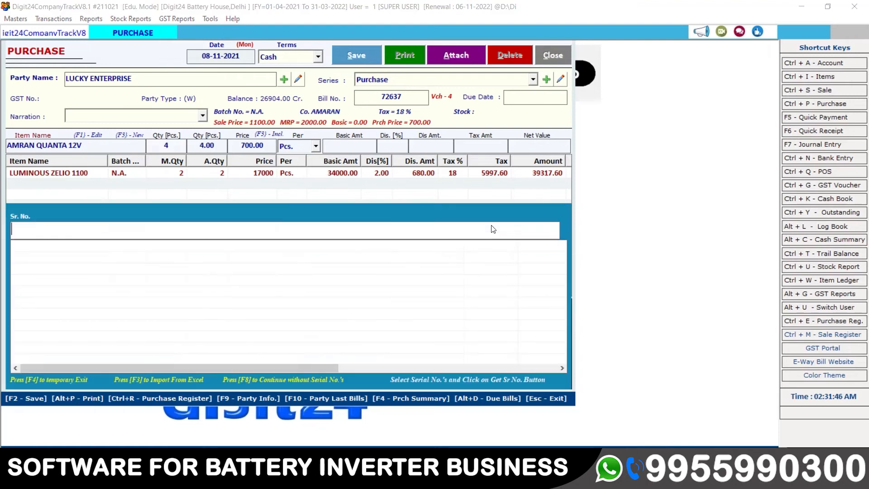
text(43243)
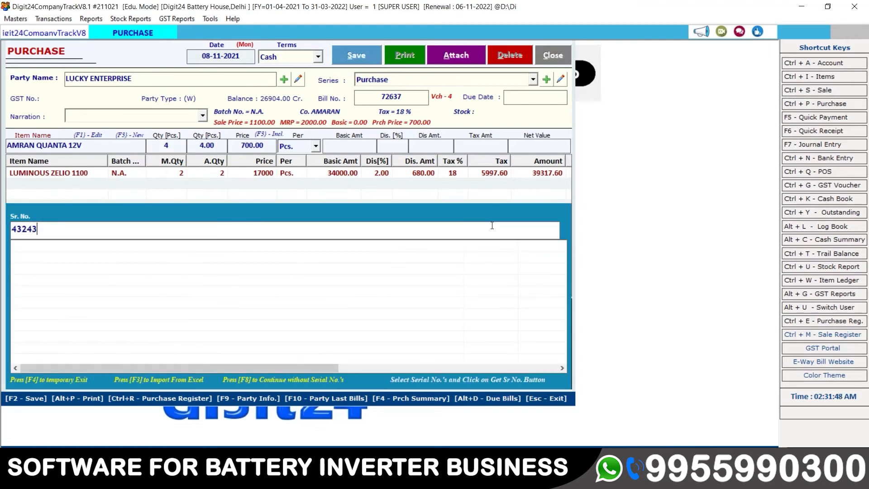
key(Return)
text(7665)
key(Return)
text(56454)
key(Return)
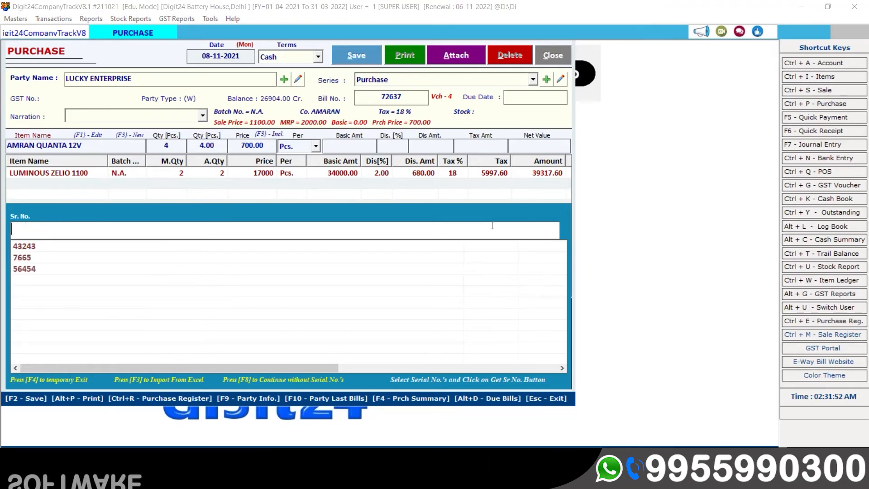
text(5343)
key(Return)
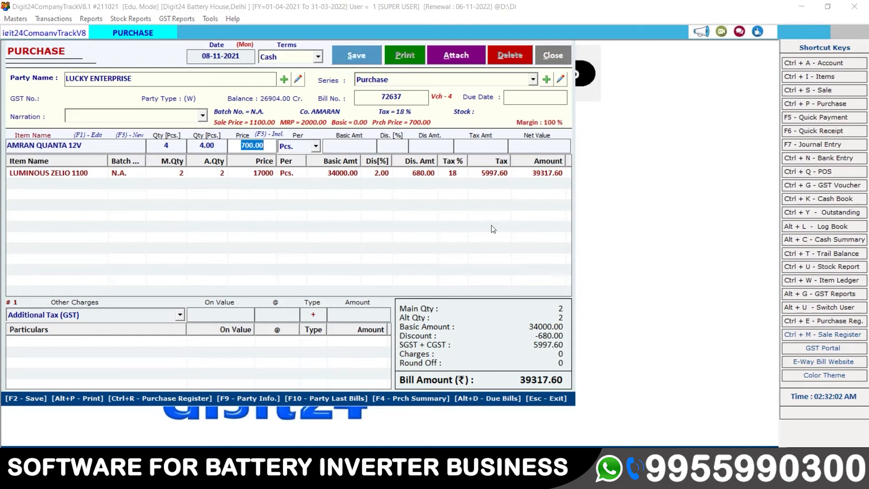
Keep the 700.00 price and unit, adding the 3304.00 line to the bill.
key(Return)
key(Return)
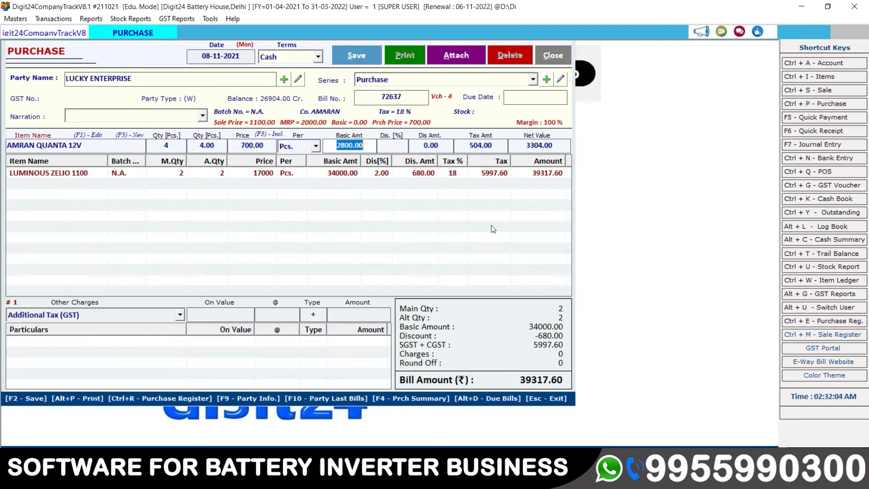
key(Return)
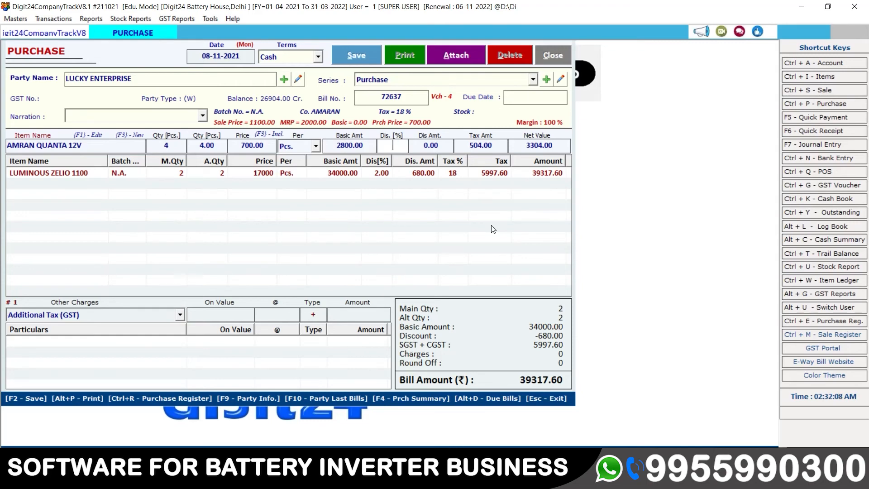
key(Return)
key(Return)
key(Return)
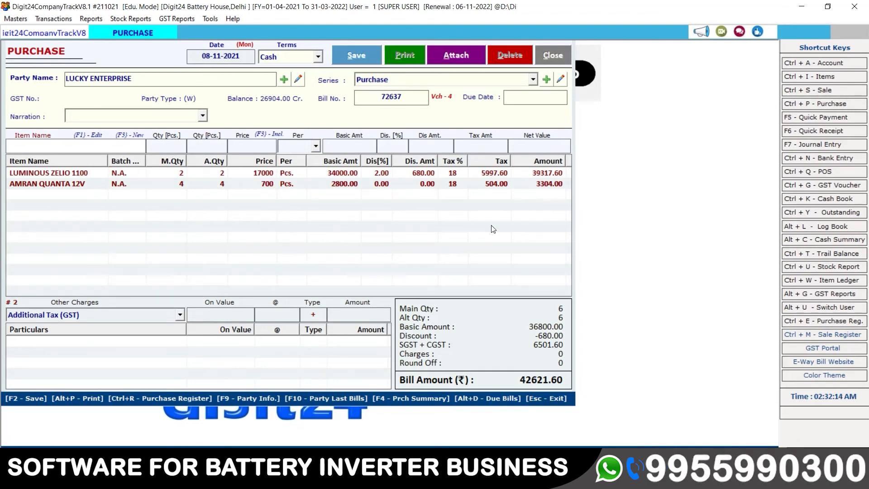
Add EXIDE BATTERY 178 on a new line with quantity 2.
key(space)
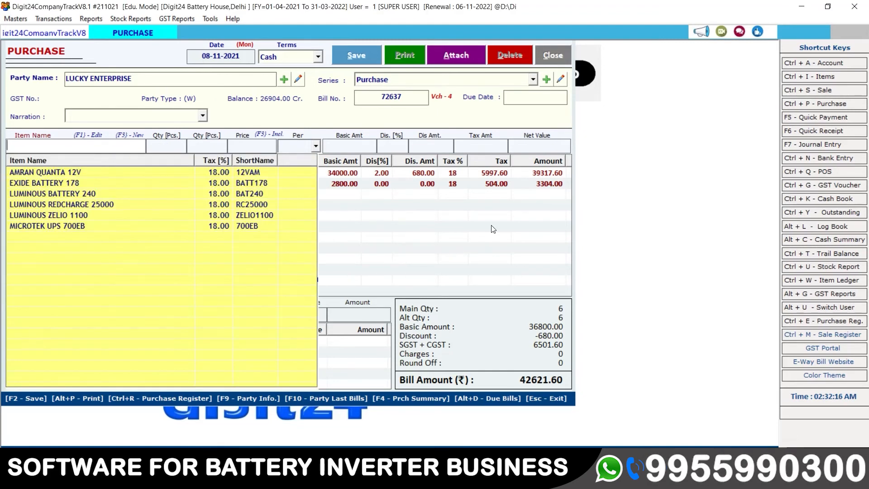
key(Down)
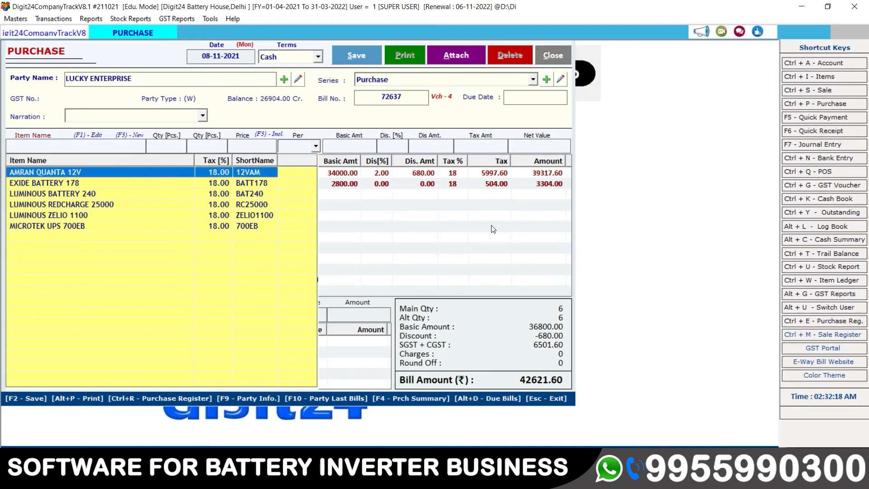
key(Down)
key(Up)
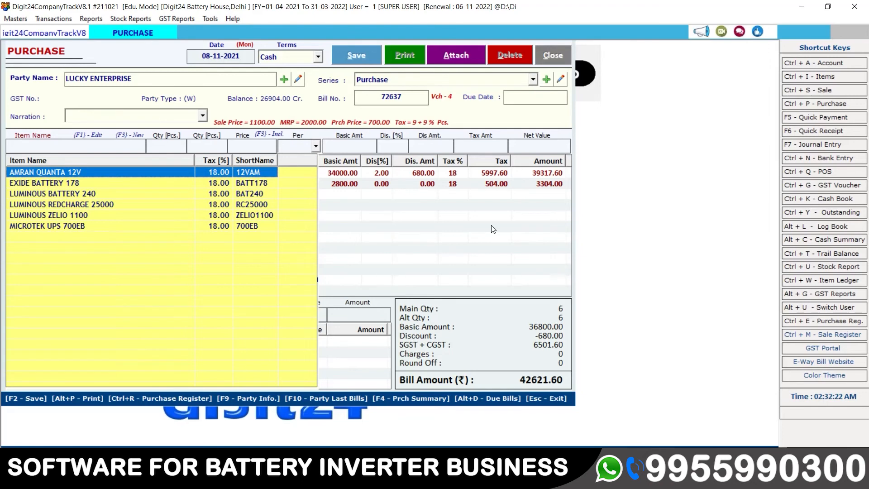
key(Down)
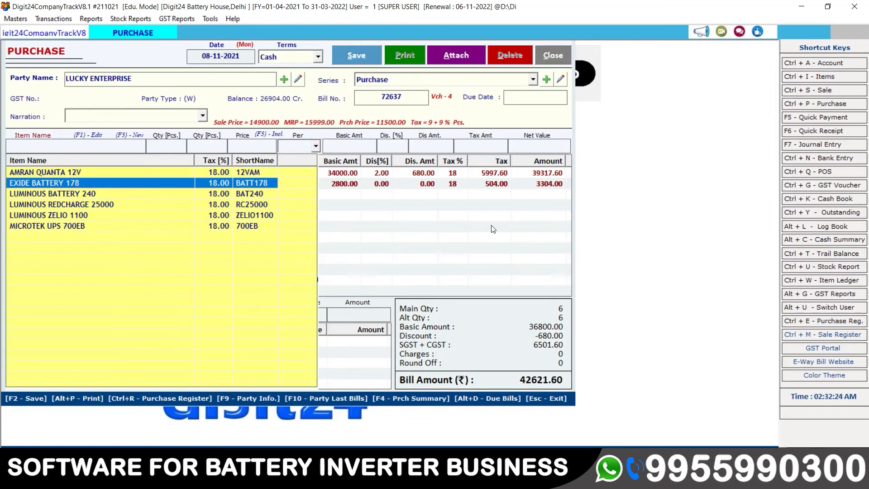
key(Return)
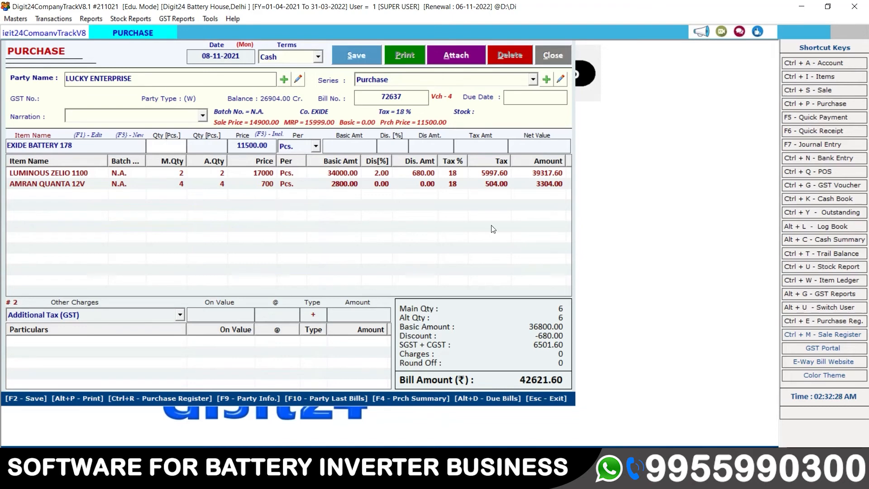
text(2)
key(Return)
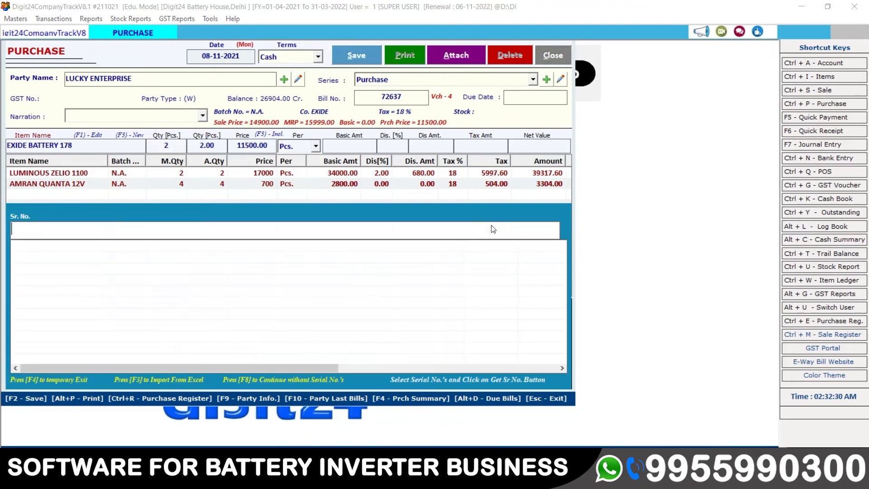
Enter serials 5454 and 67565, keep the 11500.00 price and apply a 10% discount.
text(5454)
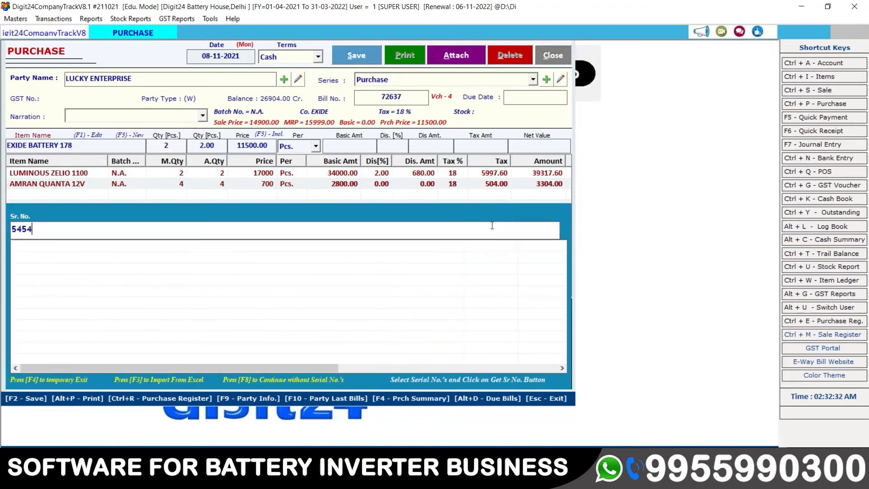
key(Return)
text(67565)
key(Return)
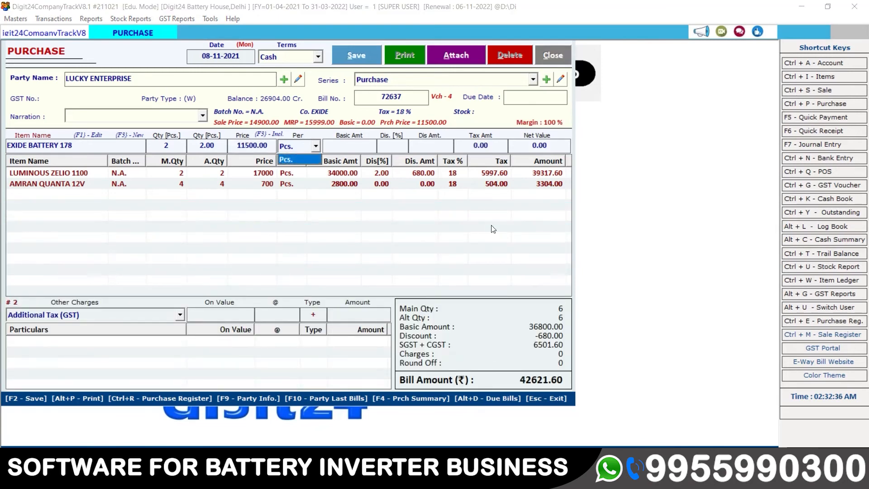
key(Return)
key(Return)
text(10)
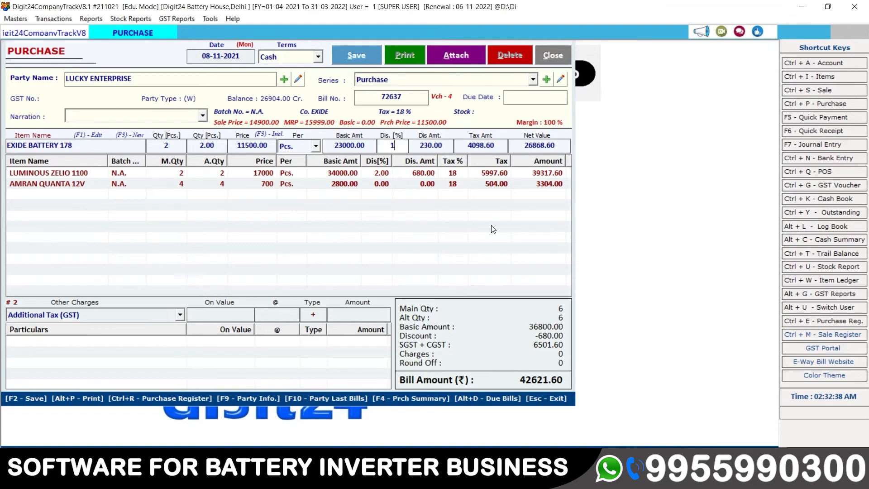
key(Return)
key(Return)
key(Return)
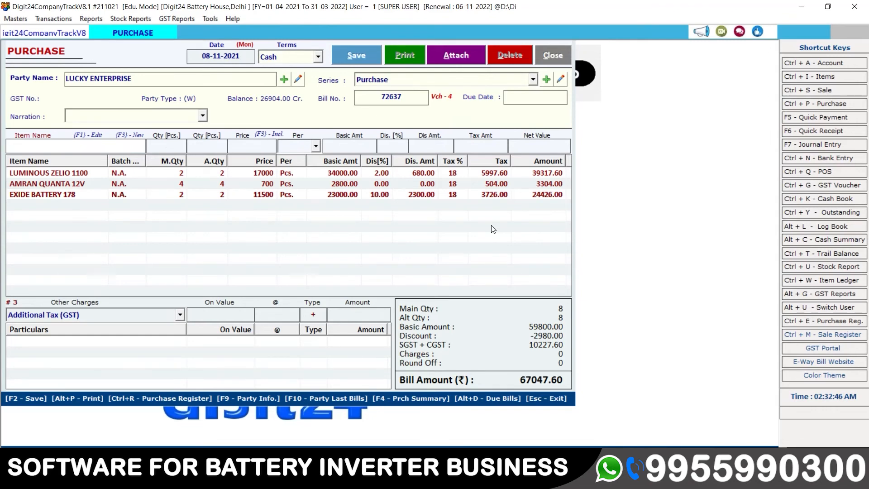
Save the 67047.60 LUCKY ENTERPRISE bill and close the purchase form.
click(357, 62)
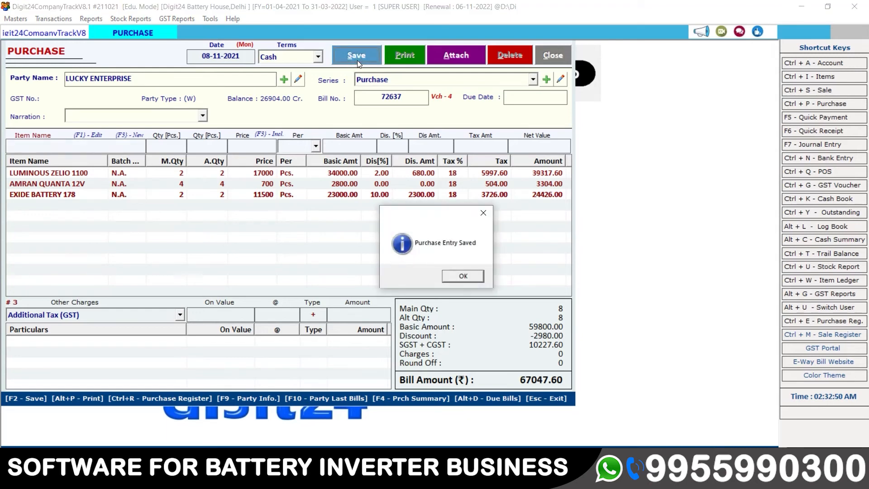
click(464, 276)
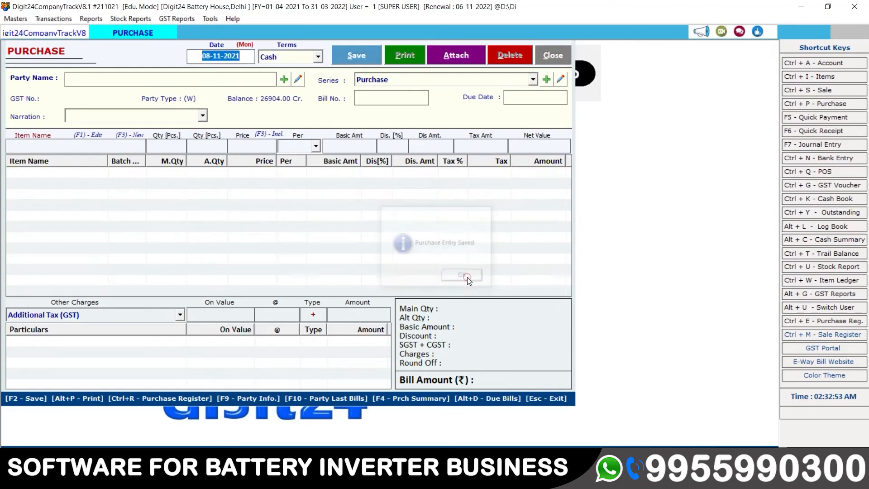
click(551, 56)
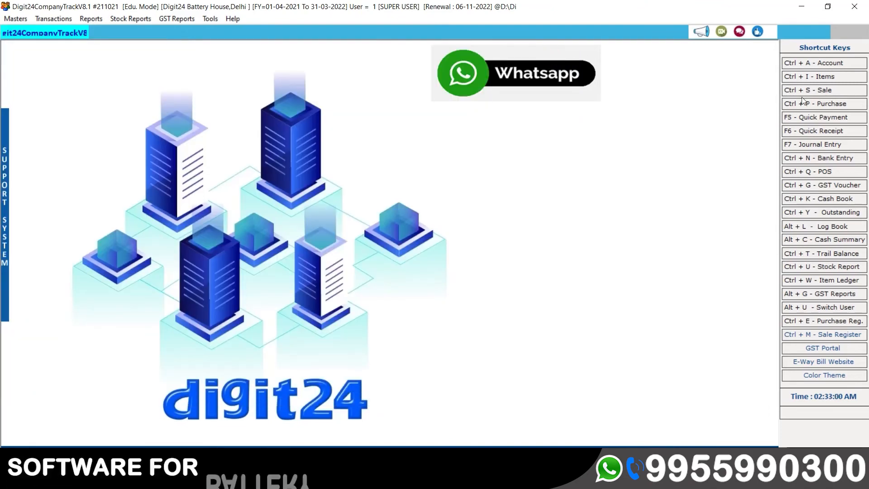
Open the Purchase Bills list and view the TANWEER ENTERPRISES bill's item lines.
click(836, 104)
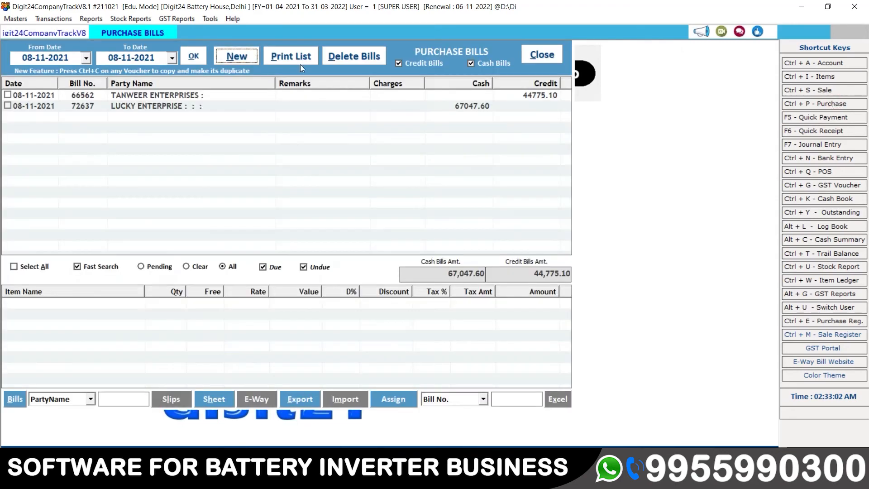
click(117, 96)
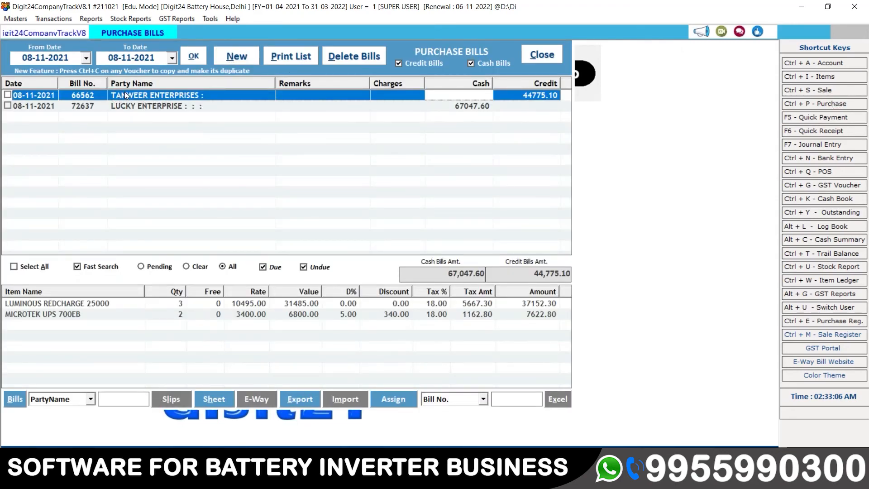
click(173, 302)
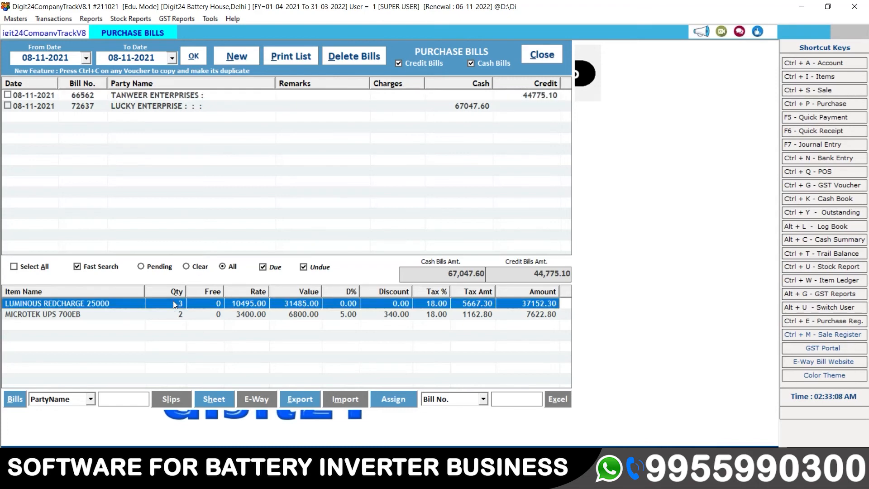
click(178, 315)
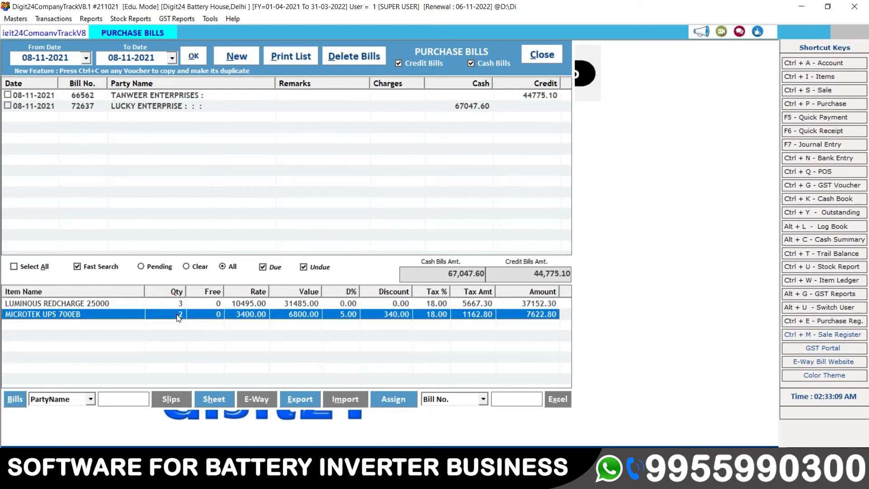
Check LUCKY ENTERPRISE's LUMINOUS ZELIO 1100, AMRAN QUANTA 12V and EXIDE BATTERY 178 lines, then close the list.
click(160, 109)
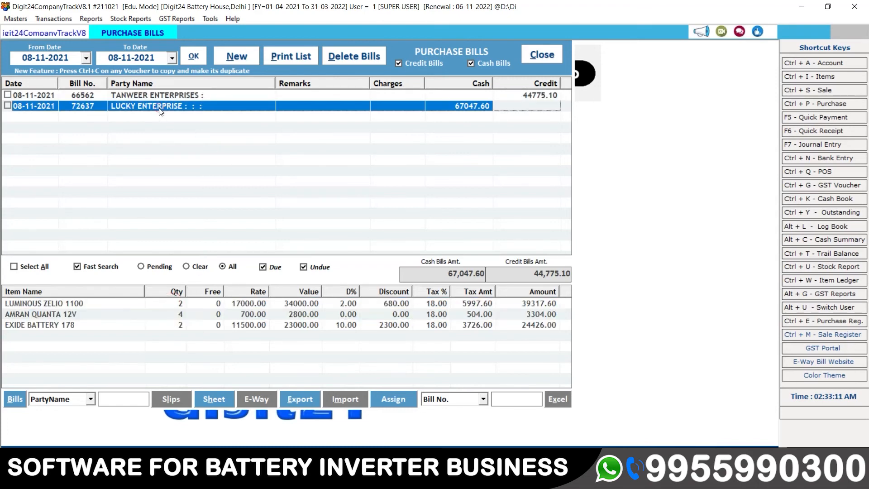
click(205, 304)
key(Down)
key(Down)
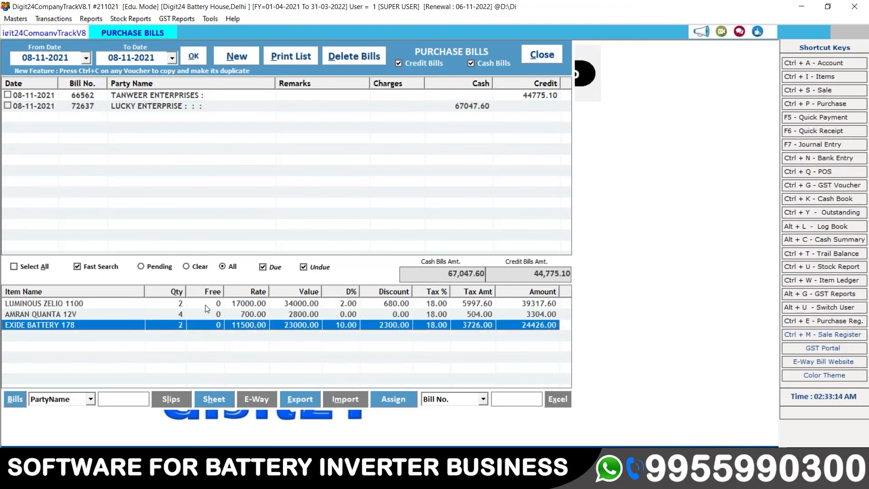
key(Up)
key(Up)
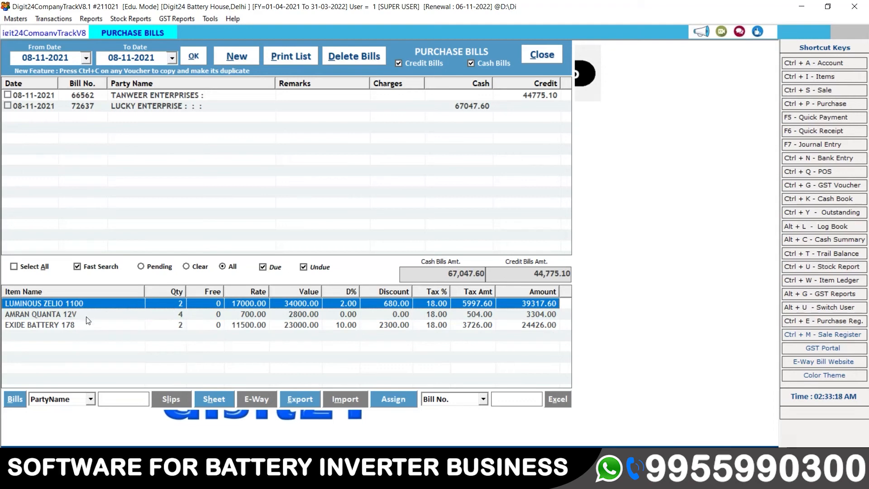
click(68, 316)
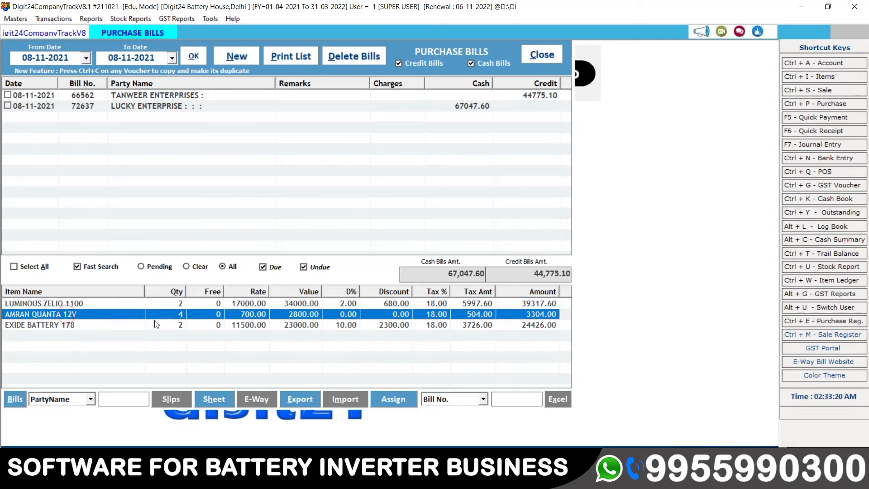
click(130, 325)
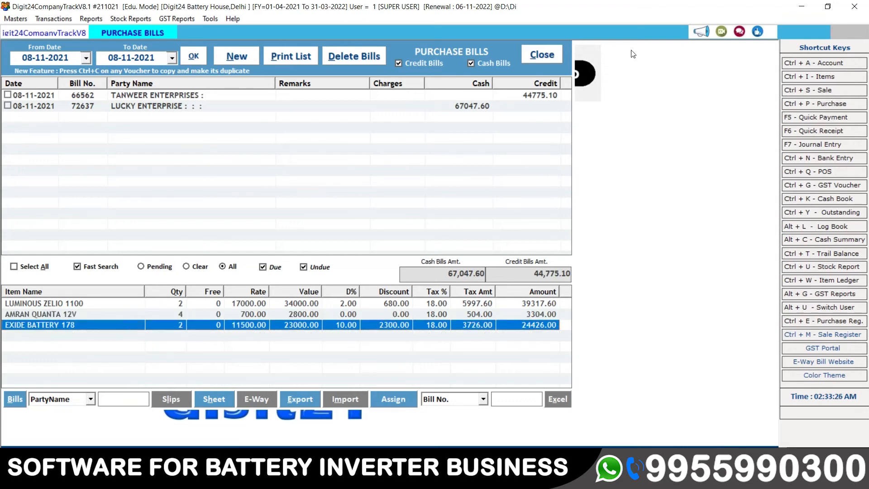
click(550, 57)
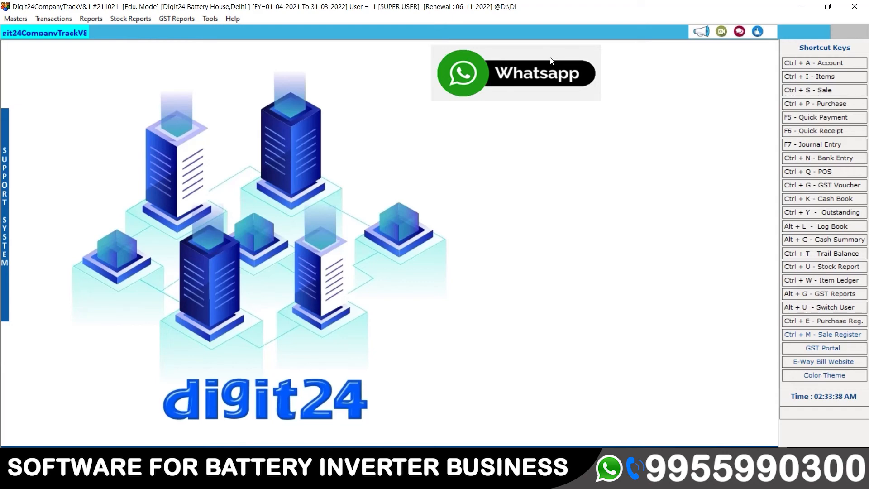
Run the Stock Report for 01-04-2021 to 08-11-2021 and select the AMRAN QUANTA 12V row.
click(129, 18)
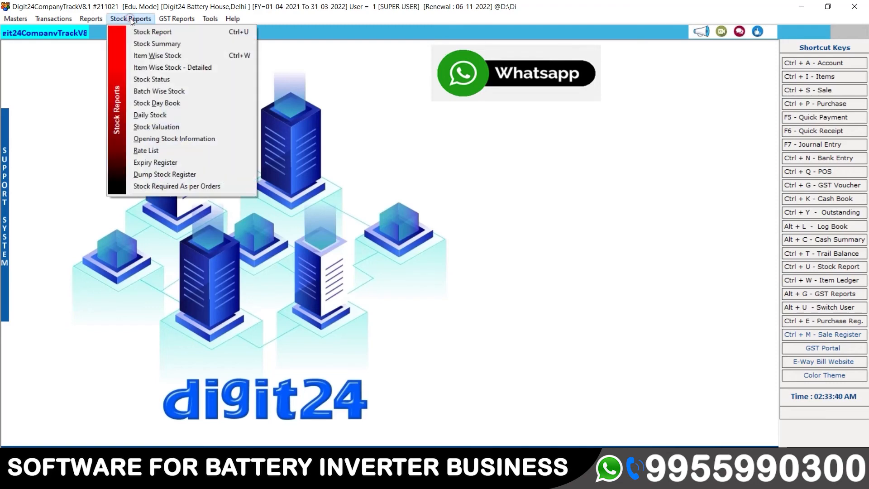
click(146, 30)
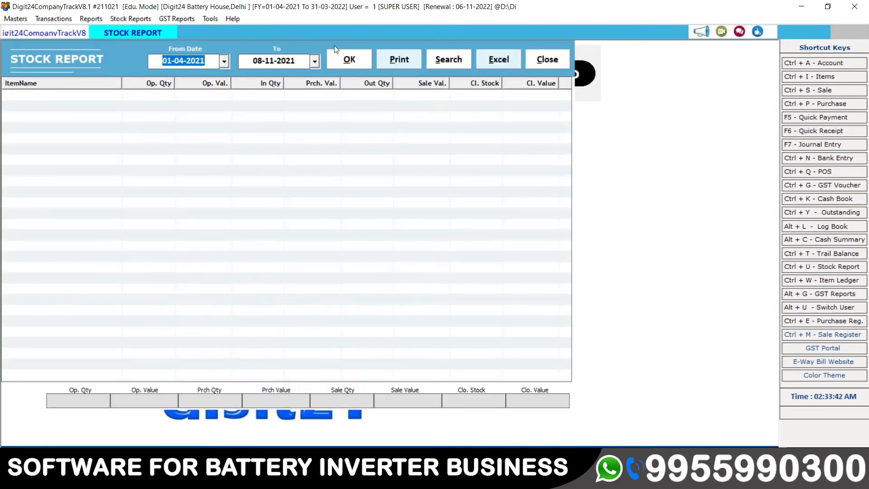
click(349, 60)
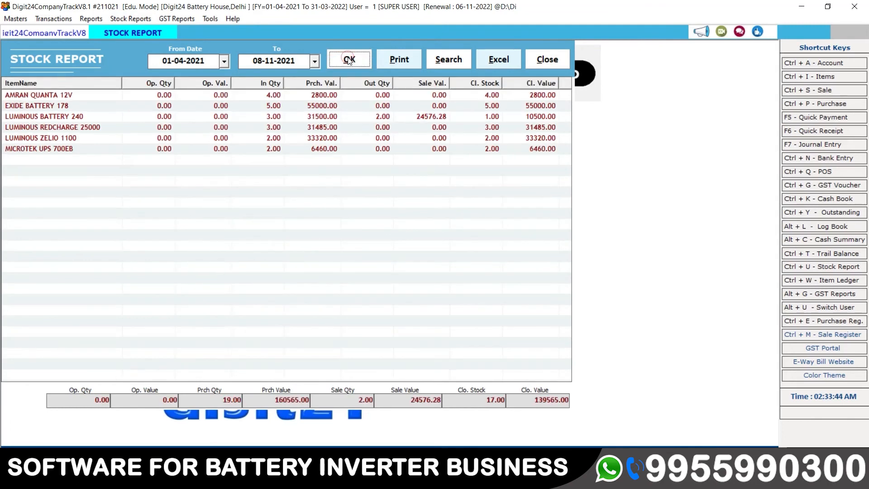
click(64, 97)
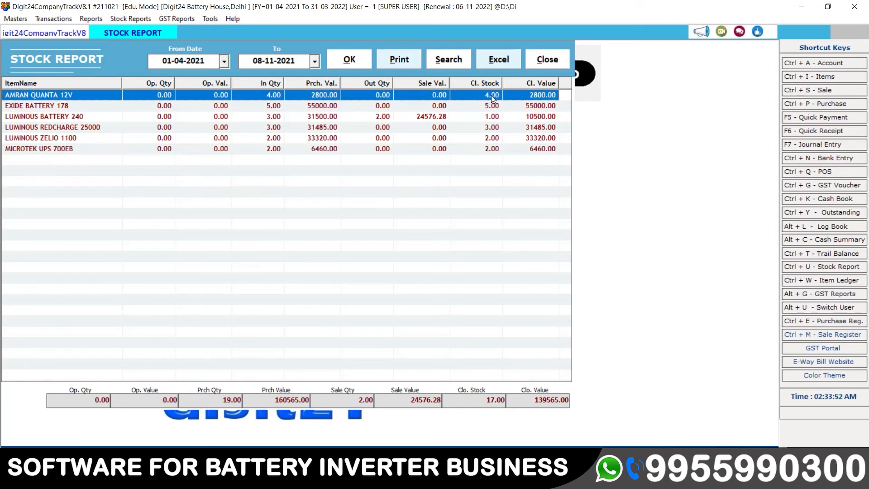
double_click(454, 95)
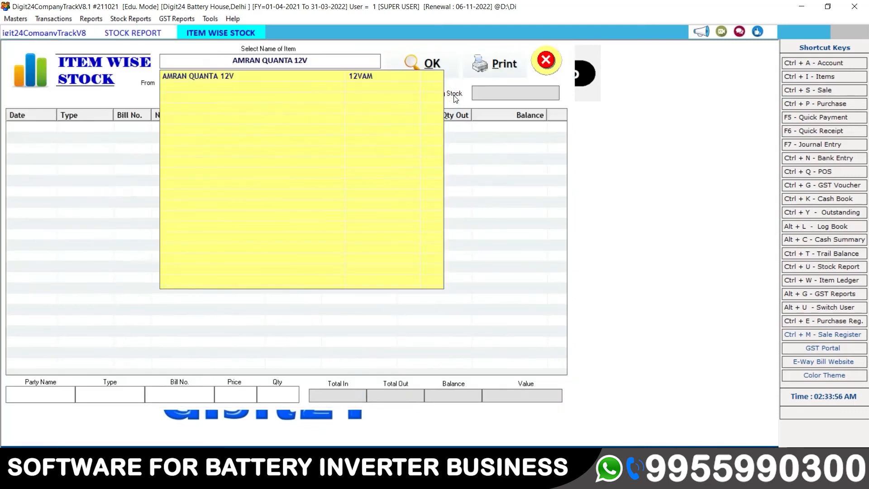
key(Return)
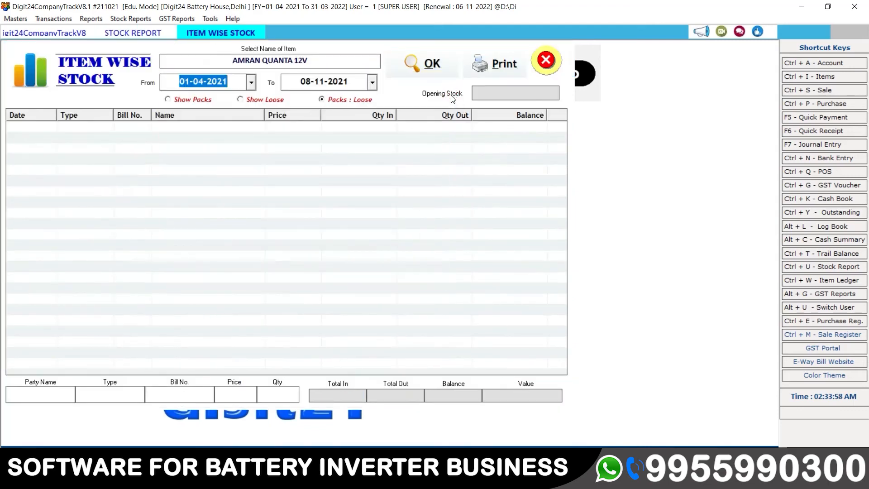
key(Return)
key(Return)
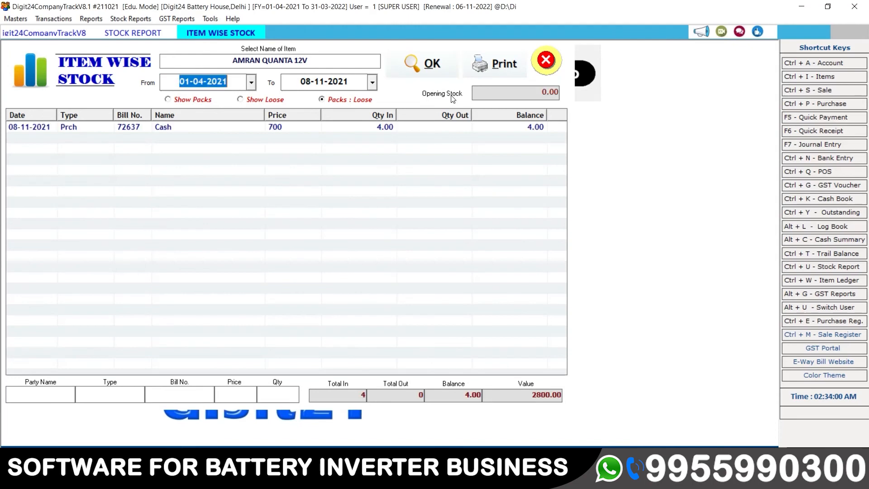
click(438, 127)
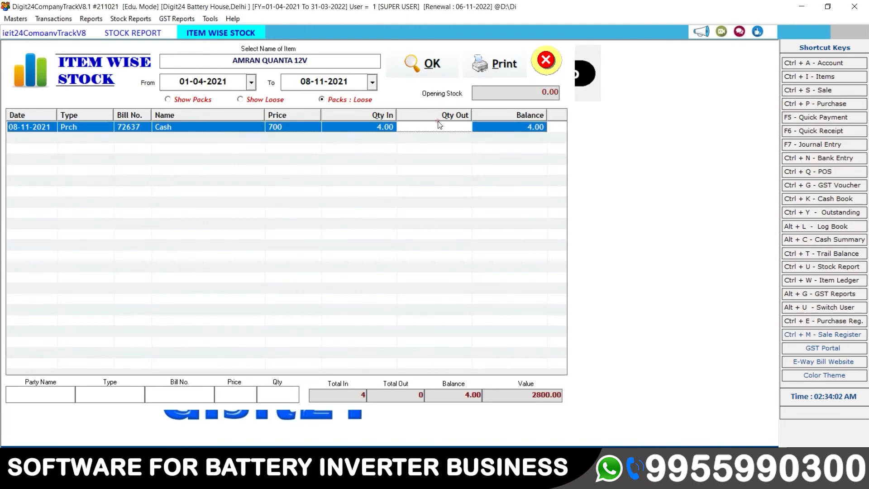
click(543, 92)
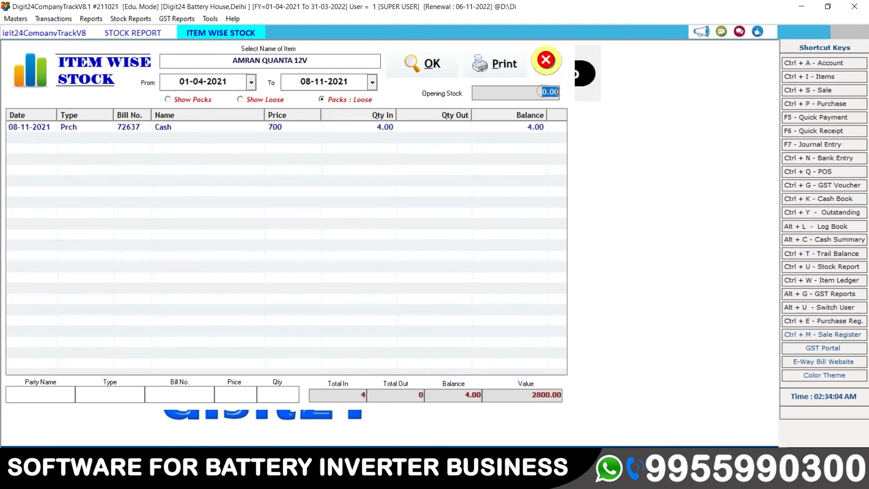
click(375, 129)
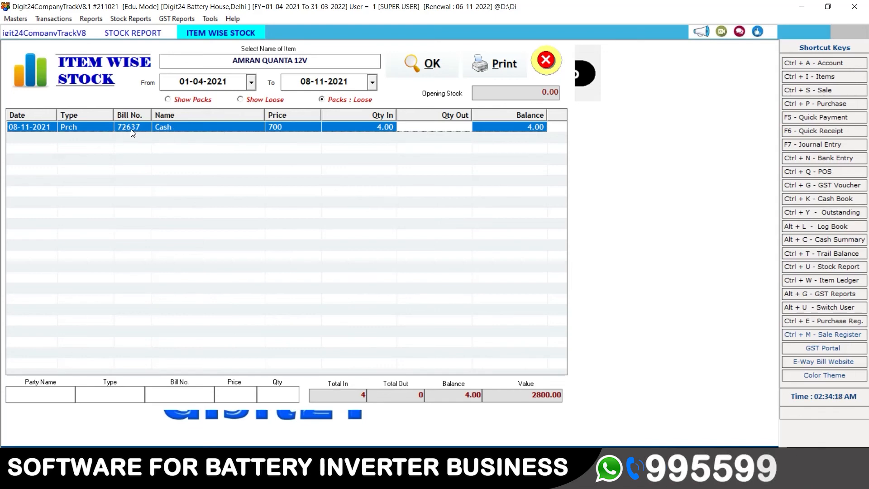
double_click(187, 126)
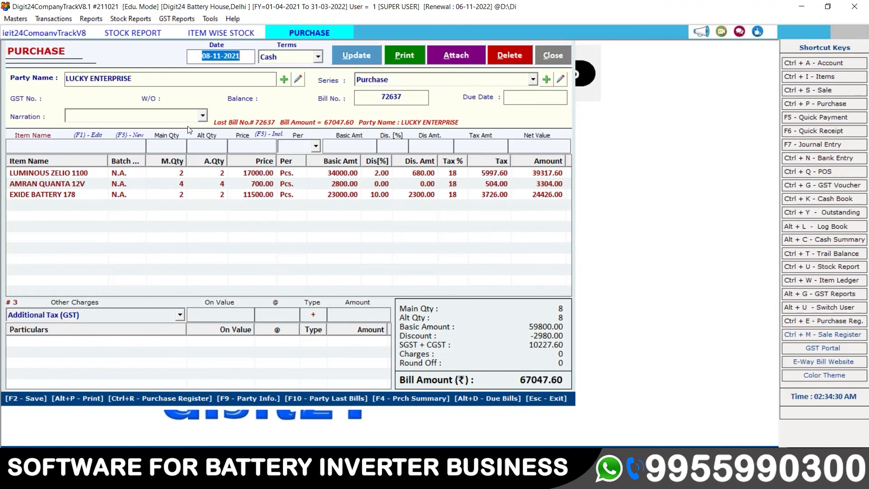
click(560, 58)
click(554, 63)
key(Down)
key(Down)
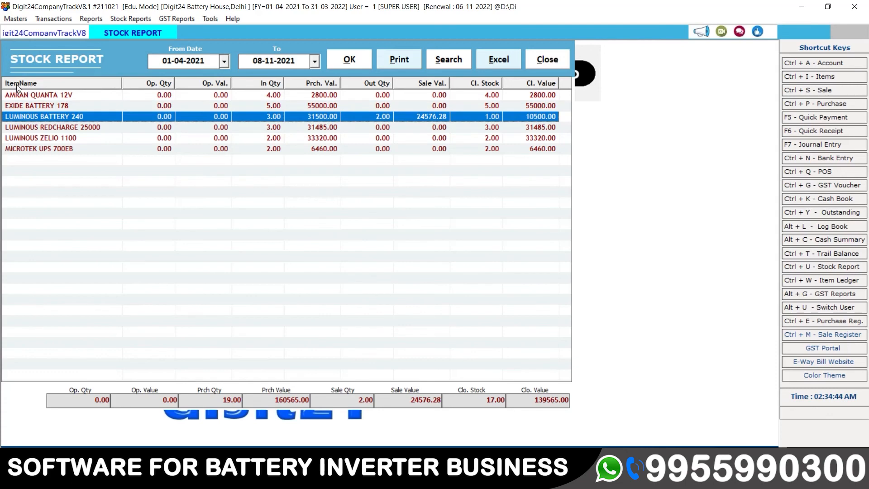
click(59, 108)
double_click(59, 107)
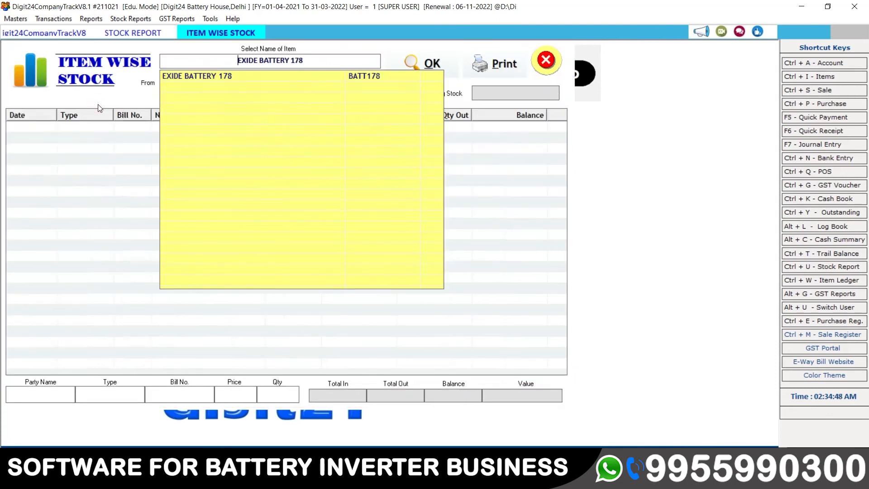
key(Return)
key(Return)
key(Return)
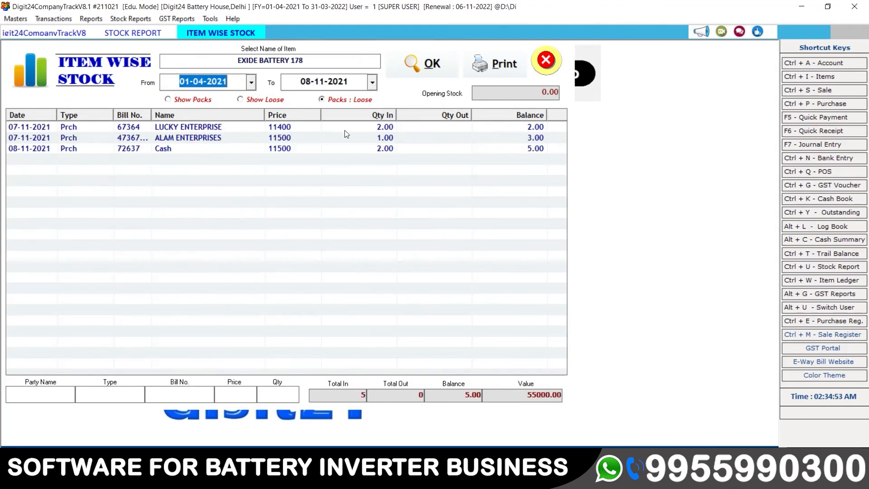
click(539, 91)
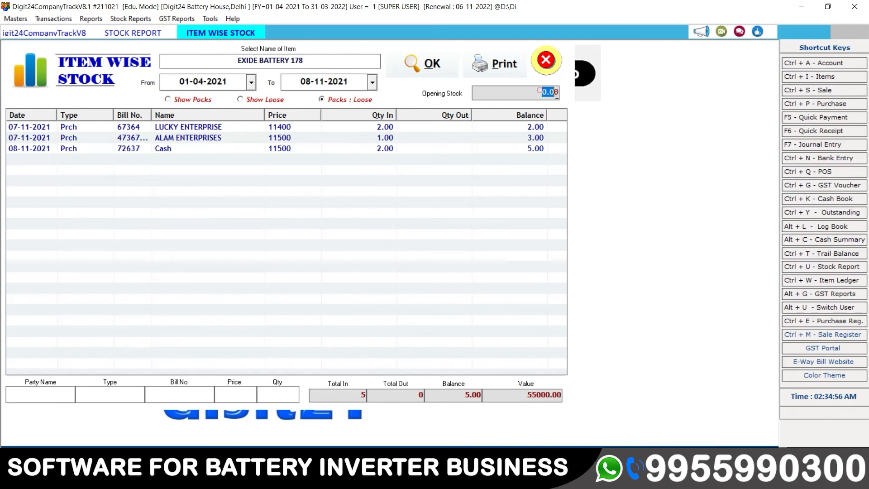
click(370, 128)
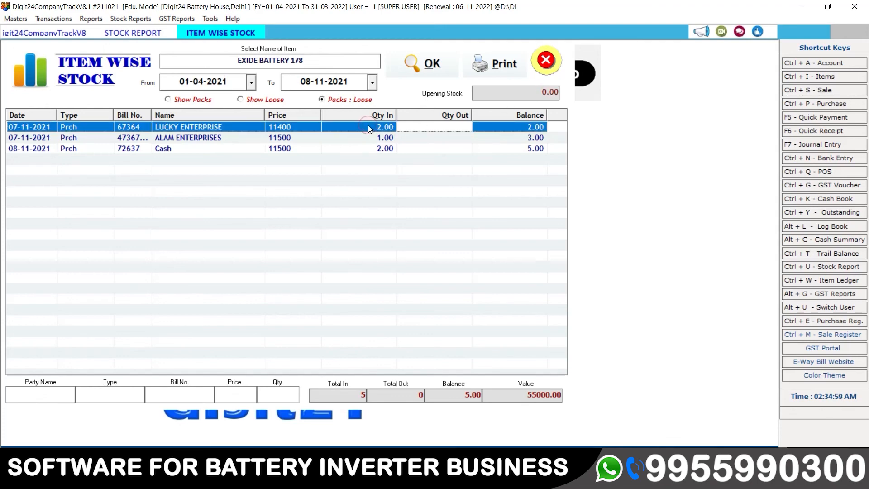
click(375, 149)
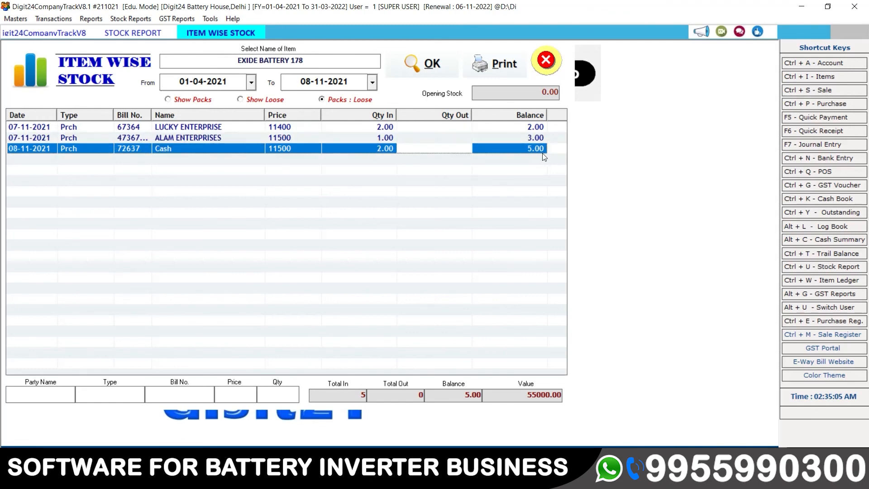
click(456, 397)
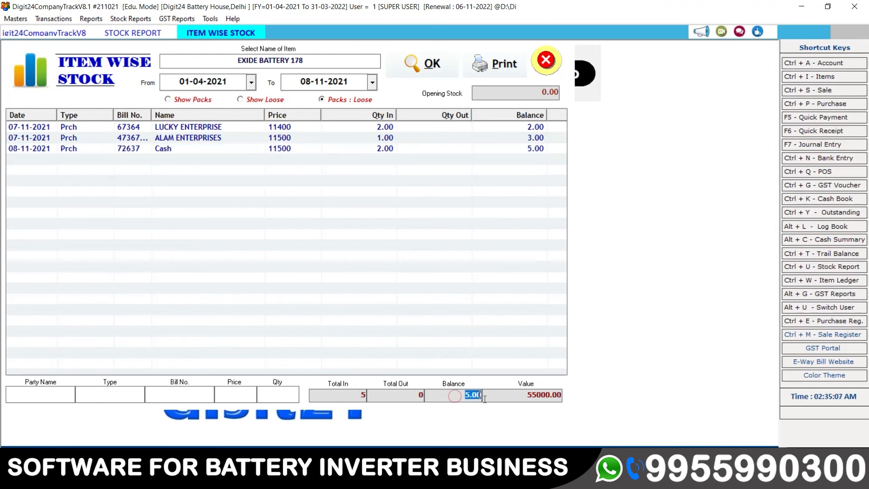
drag(528, 397, 563, 396)
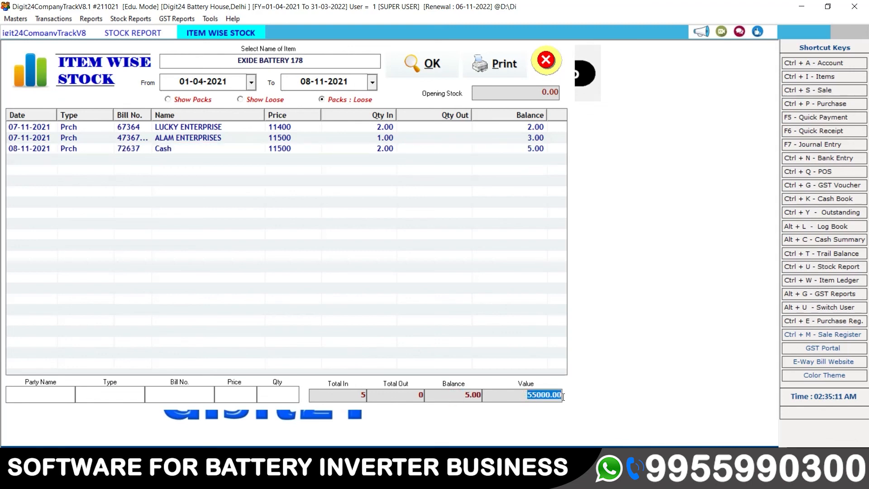
click(553, 61)
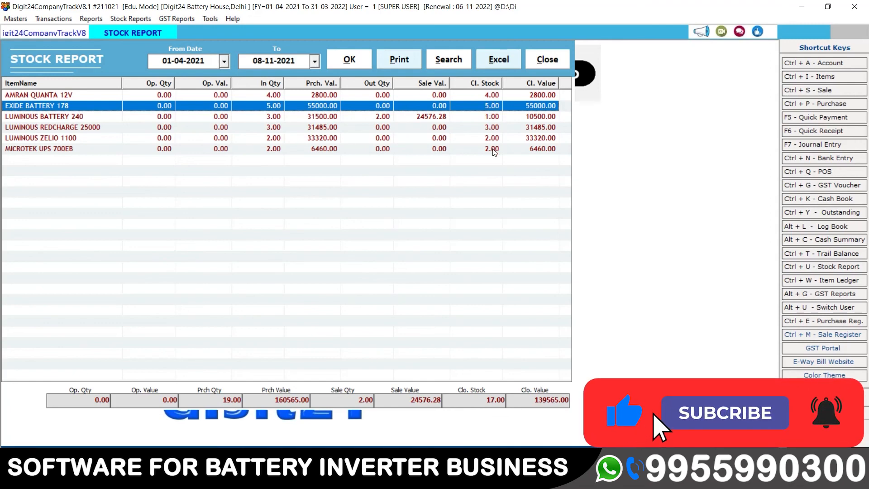
Close the Stock Report and choose Masters > Close Company to bring up Auto Backup.
click(467, 138)
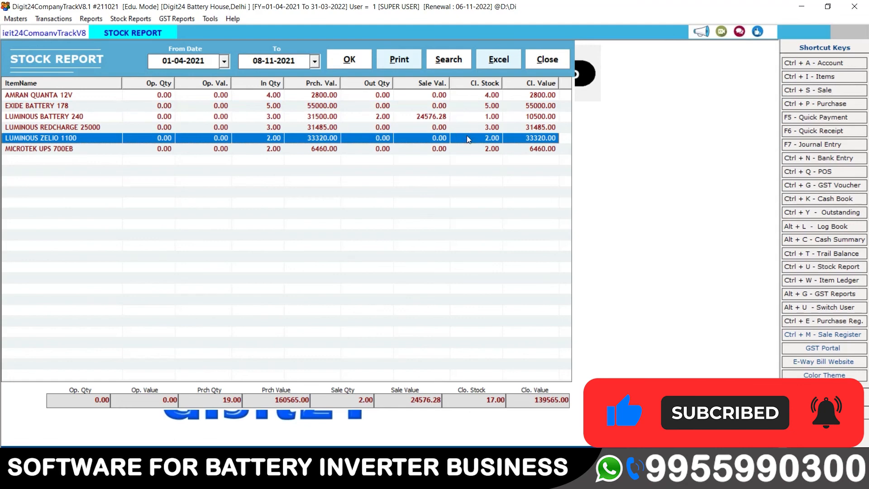
click(561, 61)
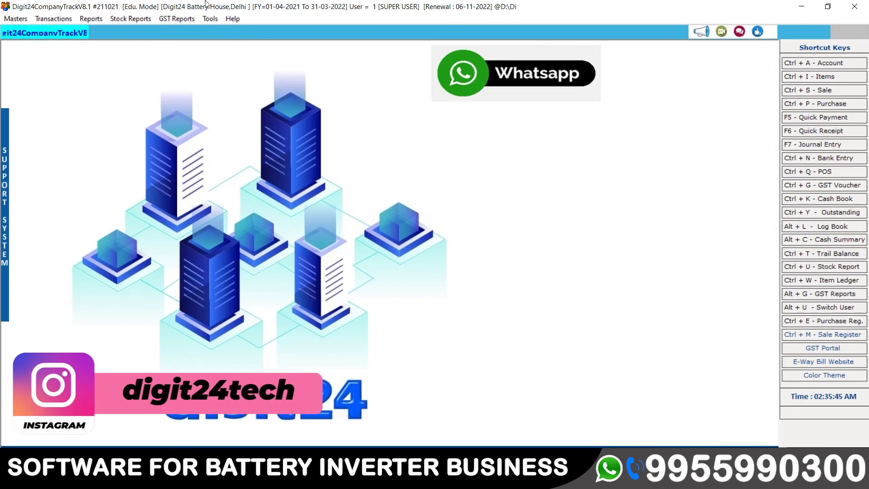
click(15, 19)
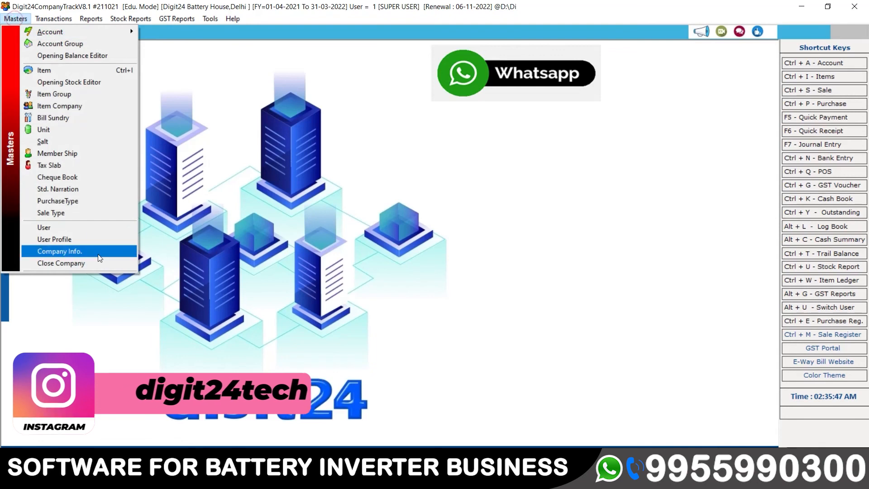
click(74, 265)
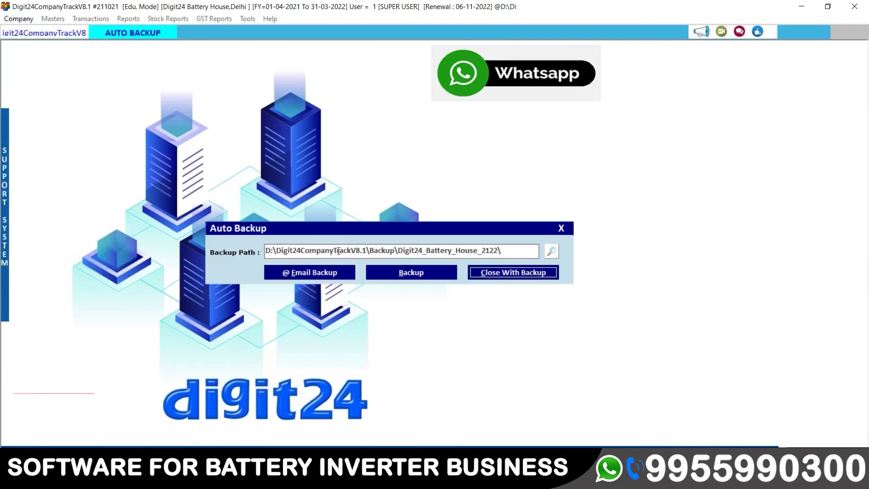